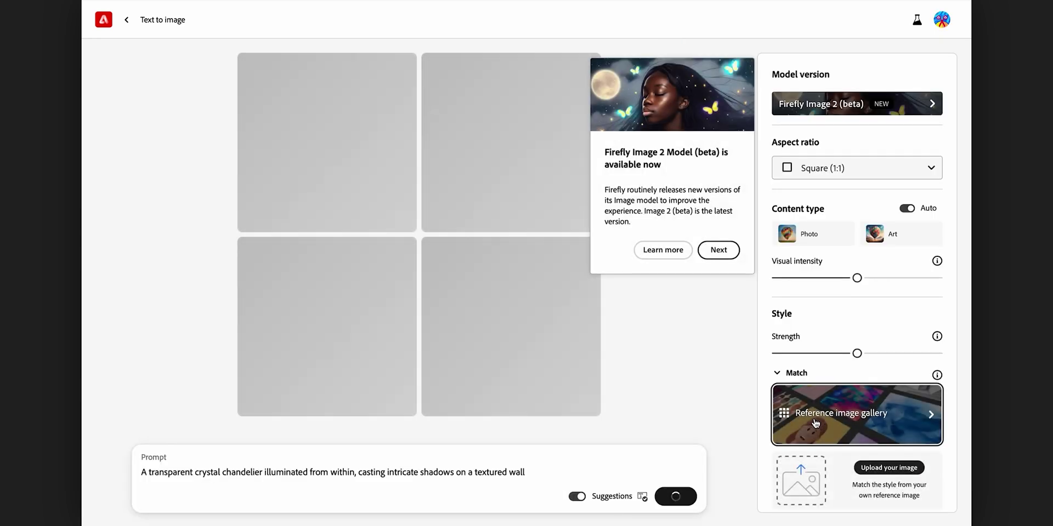
# Step: Dismiss the Firefly Image 2 new model announcement tip over the chandelier results
pyautogui.click(719, 250)
pyautogui.click(719, 488)
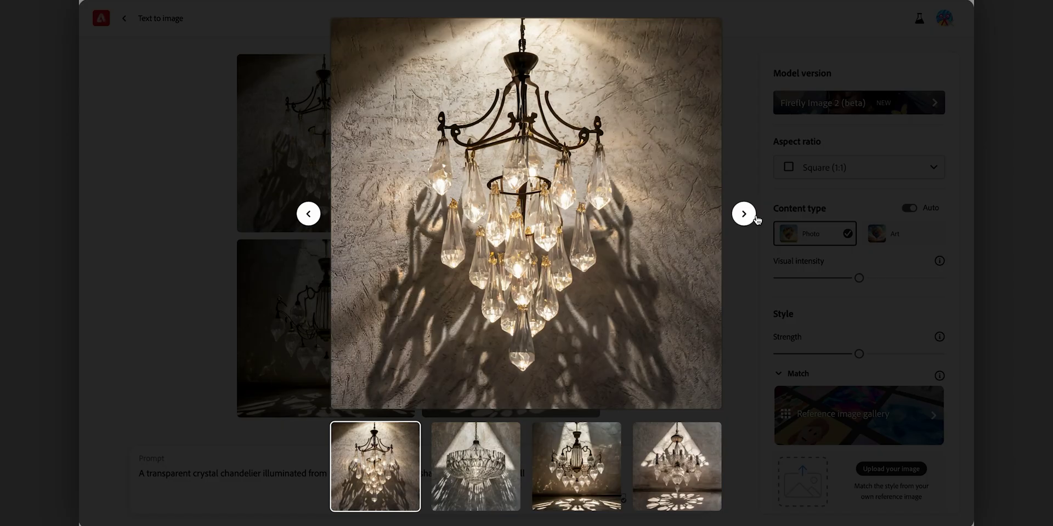
pyautogui.click(744, 215)
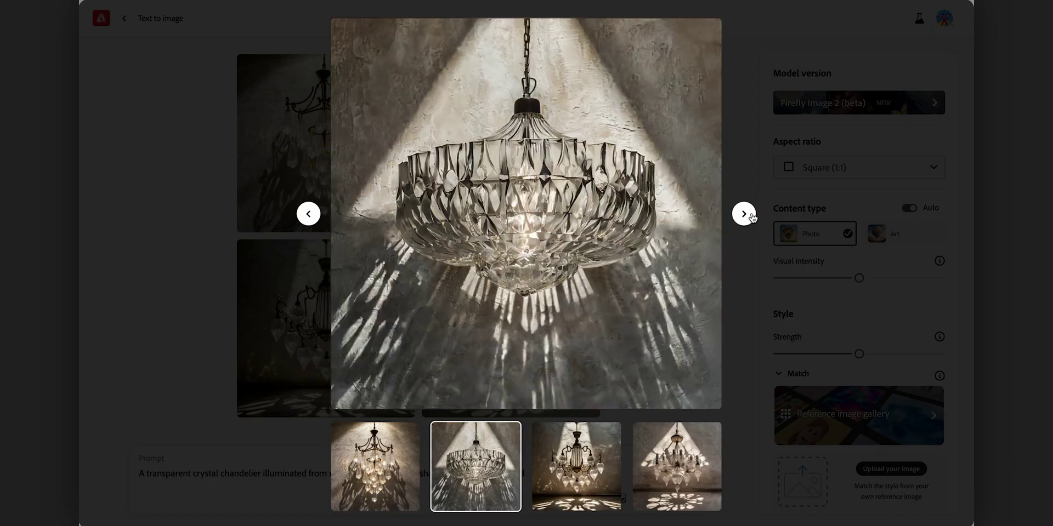
pyautogui.click(744, 214)
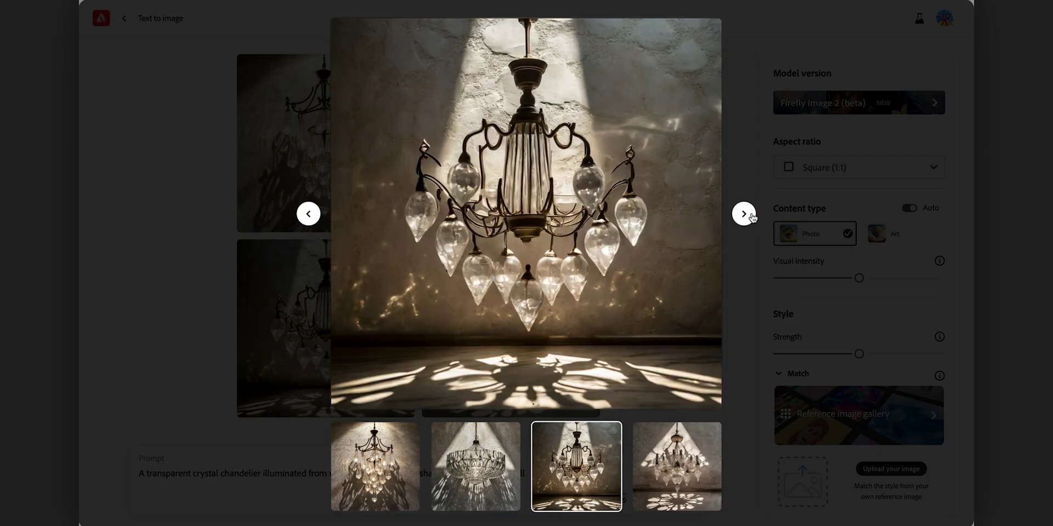
pyautogui.click(744, 214)
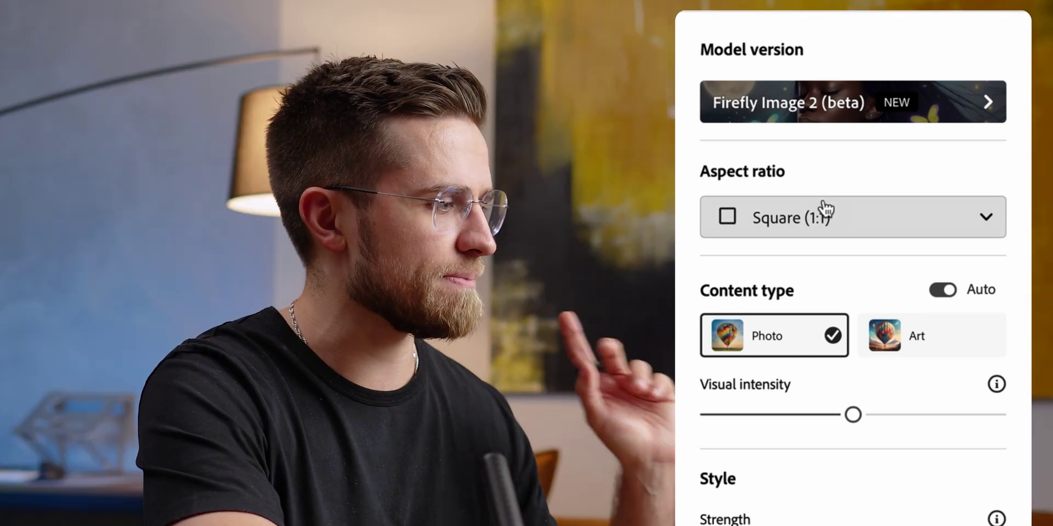
# Step: Set the aspect ratio to Portrait (3:4) and raise visual intensity well above midpoint
pyautogui.click(823, 207)
pyautogui.click(781, 326)
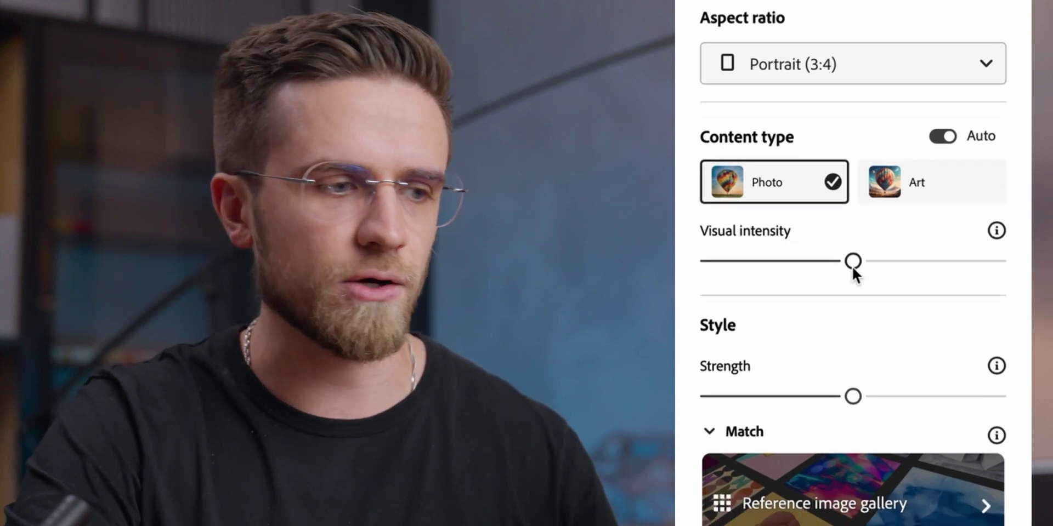
pyautogui.moveTo(851, 264); pyautogui.dragTo(831, 263)
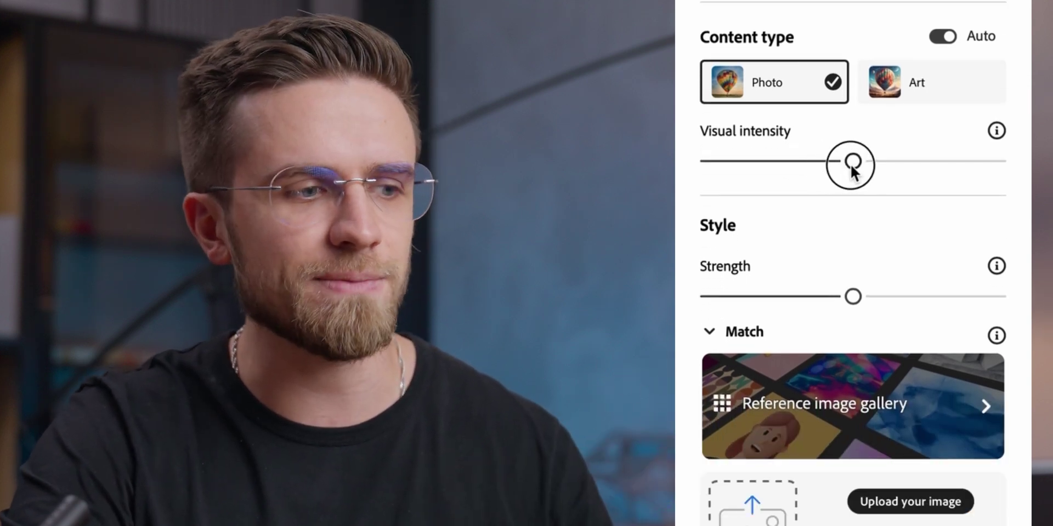
pyautogui.moveTo(853, 165); pyautogui.dragTo(925, 164)
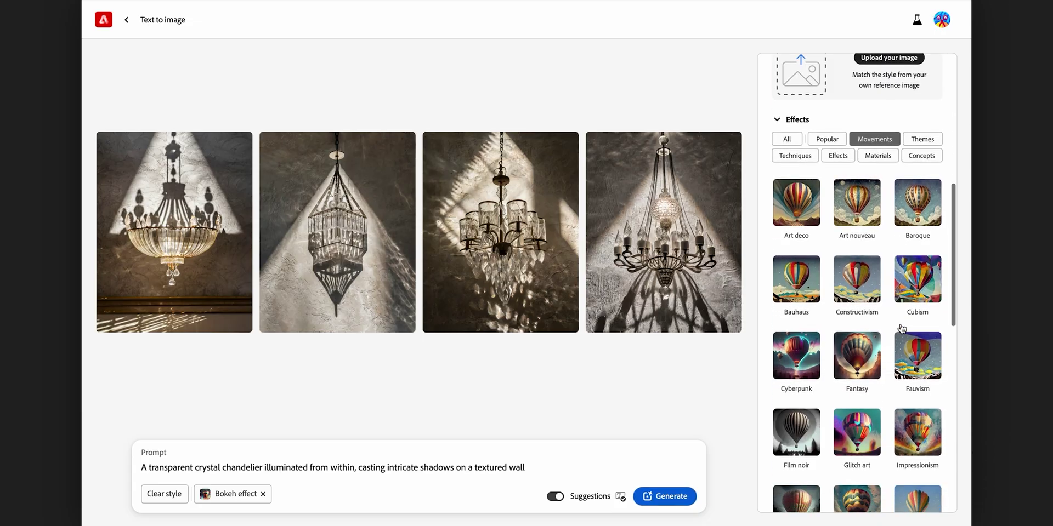
# Step: Apply Golden colour and tone, Golden hour lighting, manual photo settings, and exclude 'floor'
pyautogui.scroll(-4, 897, 329)
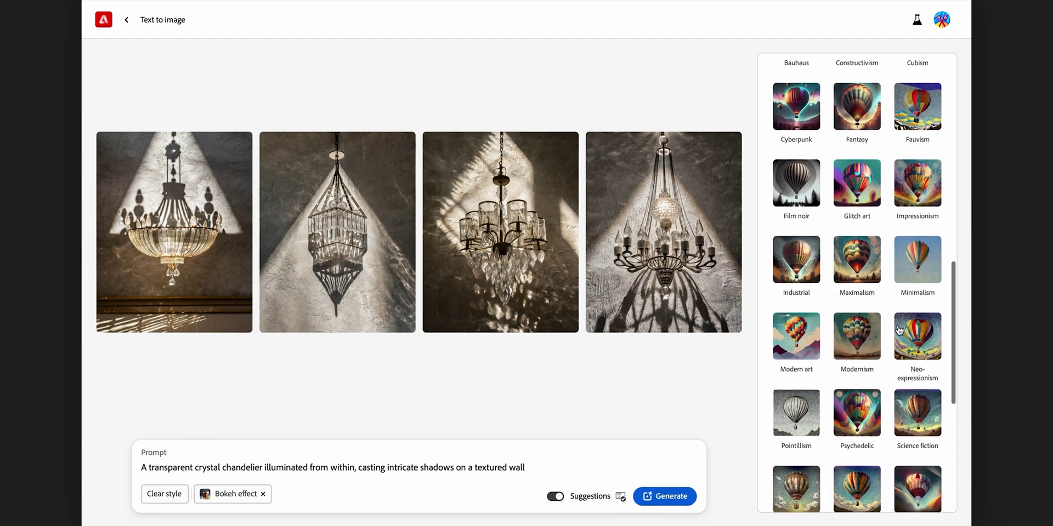
pyautogui.scroll(8, 893, 324)
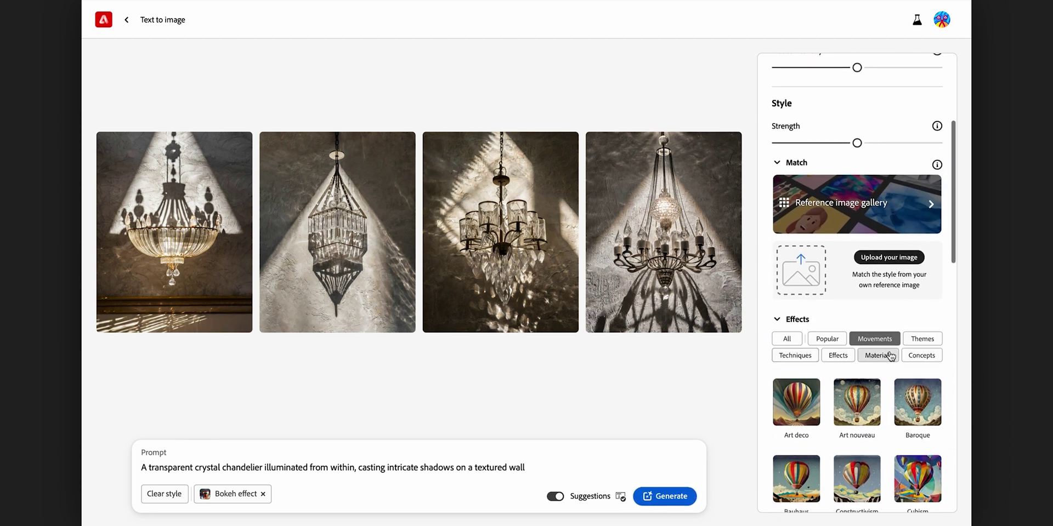
pyautogui.click(938, 348)
pyautogui.scroll(-1, 856, 367)
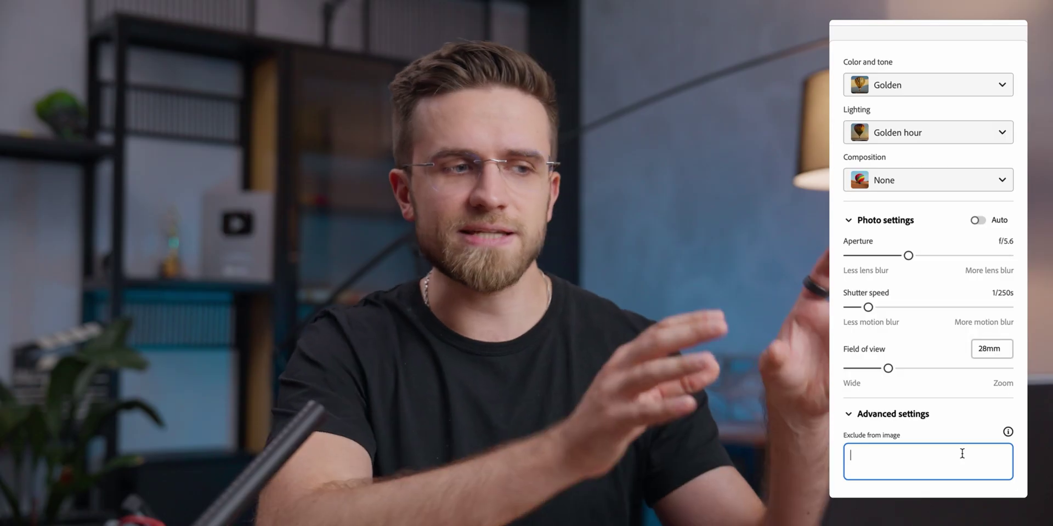
pyautogui.write('fl')
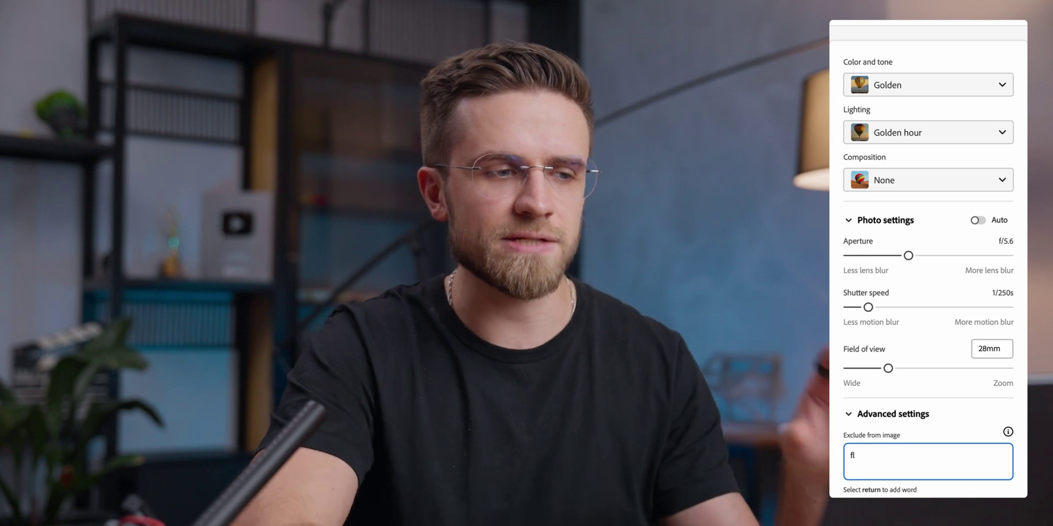
pyautogui.write('oor')
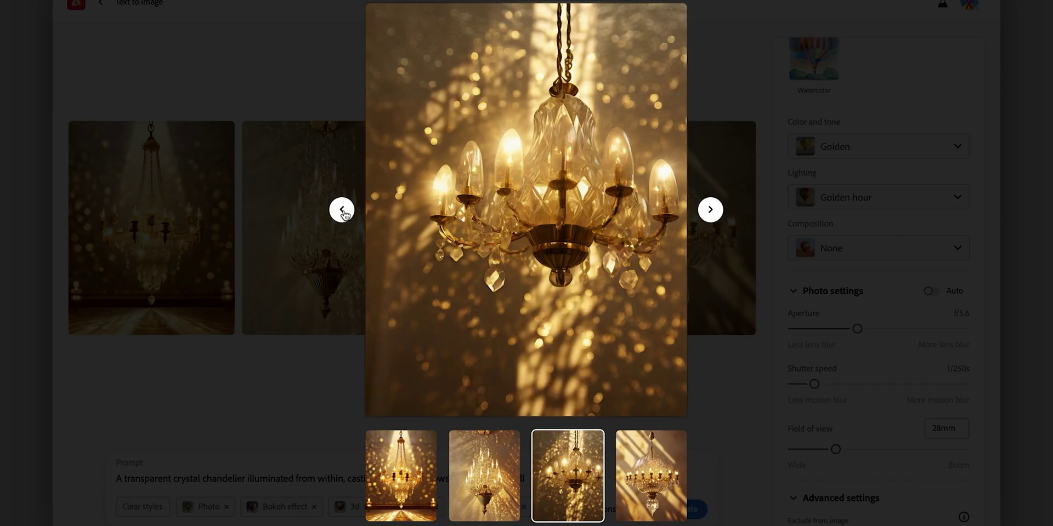
# Step: Step through all four golden bokeh chandelier variations in the enlarged viewer
pyautogui.click(342, 210)
pyautogui.click(342, 211)
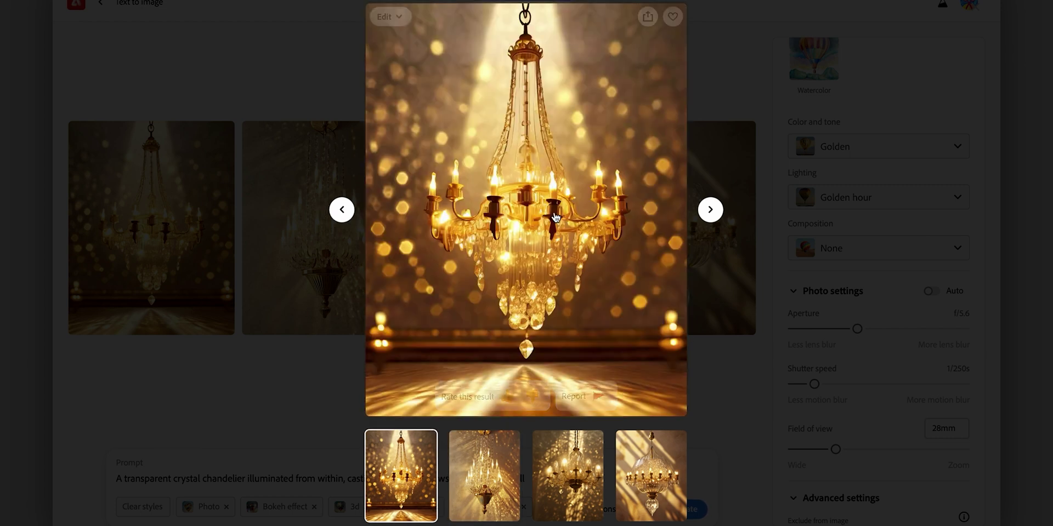
pyautogui.click(712, 211)
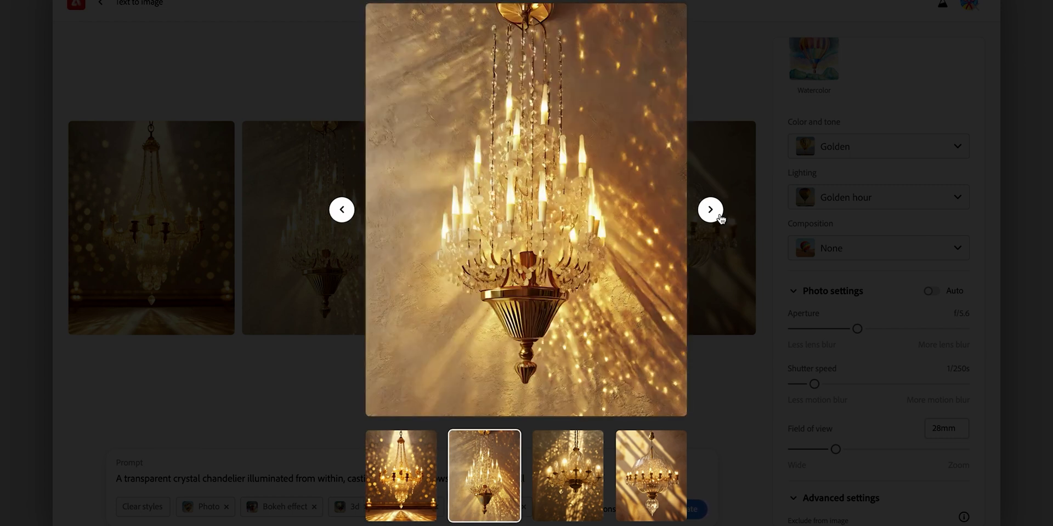
pyautogui.click(720, 219)
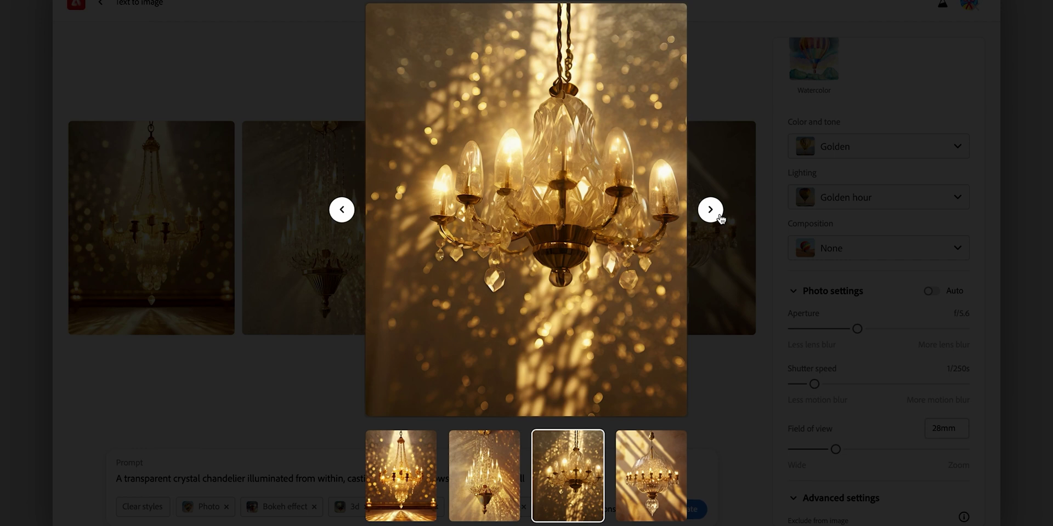
pyautogui.click(720, 218)
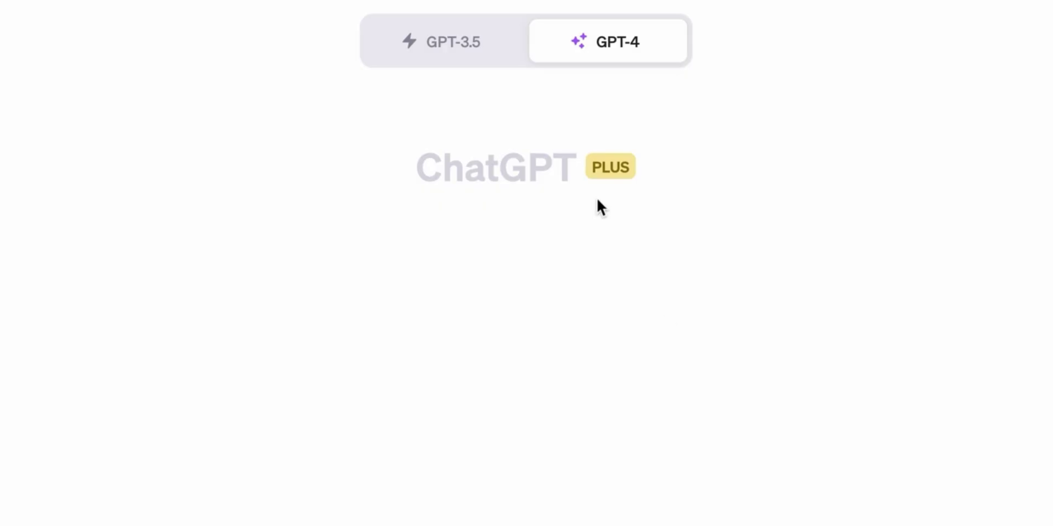
pyautogui.moveTo(603, 52)
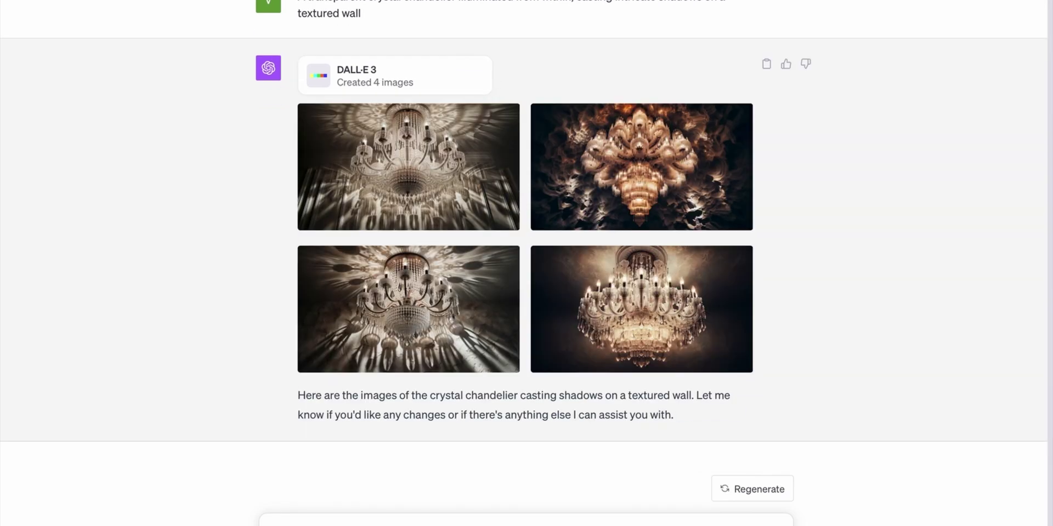
# Step: View each of the four DALL·E 3 chandelier images full-size alongside its rewritten prompt
pyautogui.click(409, 168)
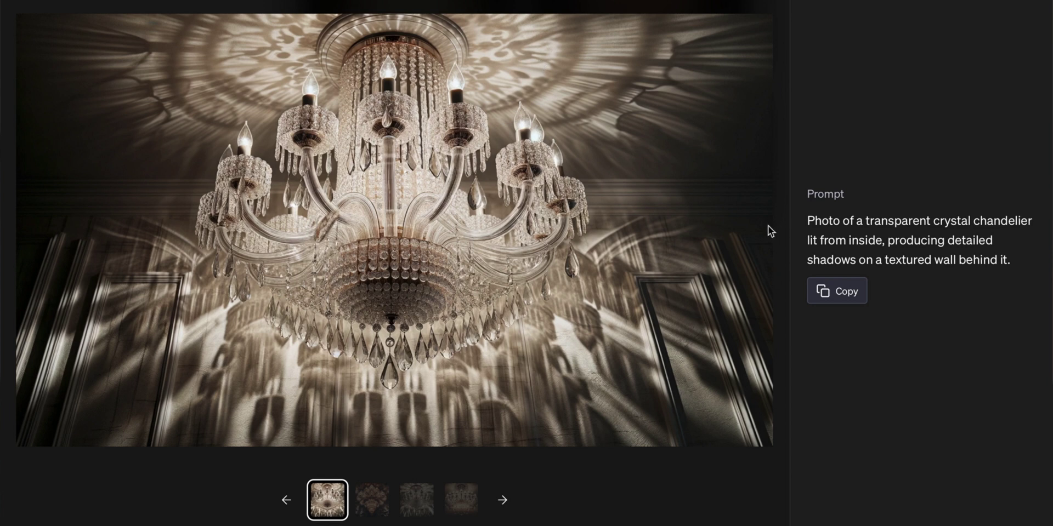
pyautogui.click(371, 500)
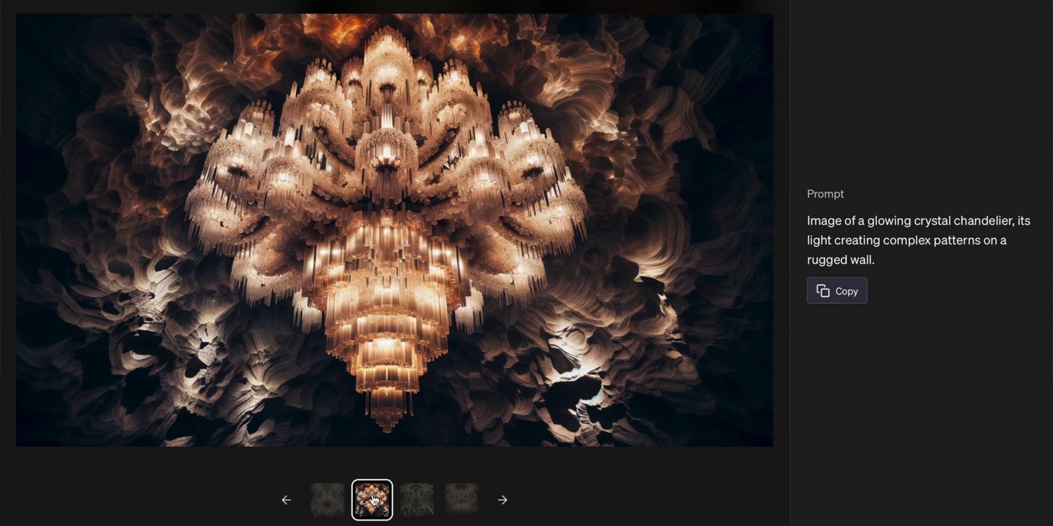
pyautogui.click(408, 505)
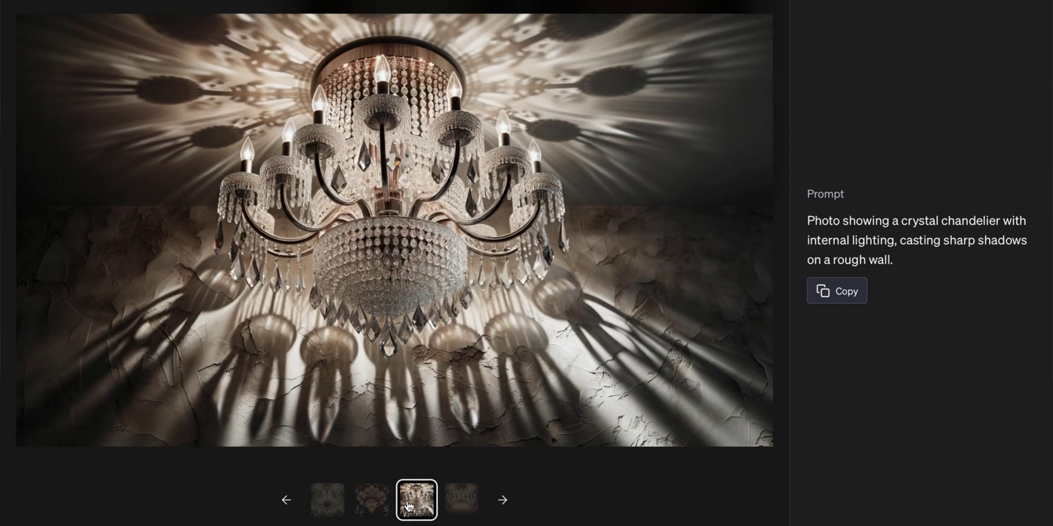
pyautogui.click(448, 507)
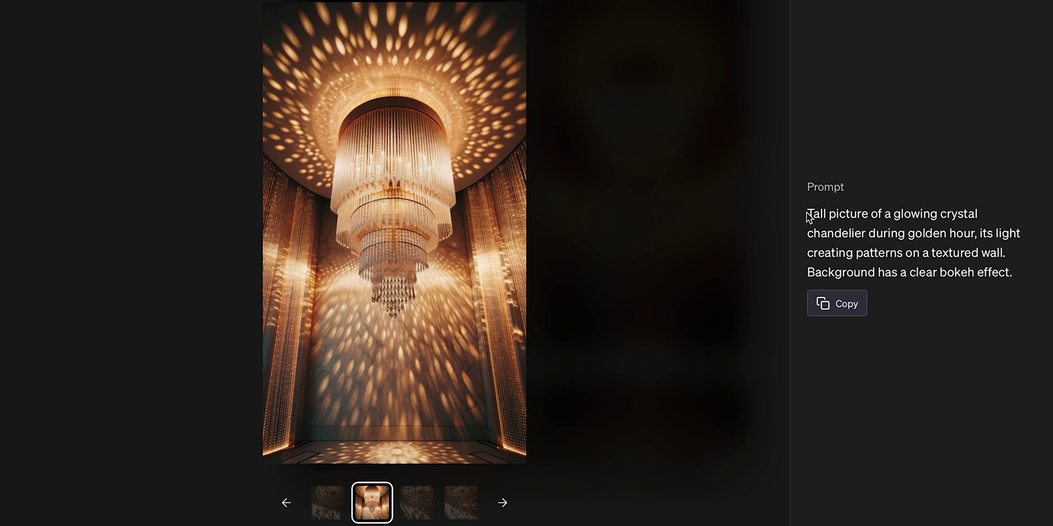
# Step: Highlight the generated prompt wording, then view the third and fourth portrait images
pyautogui.moveTo(806, 215); pyautogui.dragTo(976, 262)
pyautogui.click(850, 380)
pyautogui.click(514, 506)
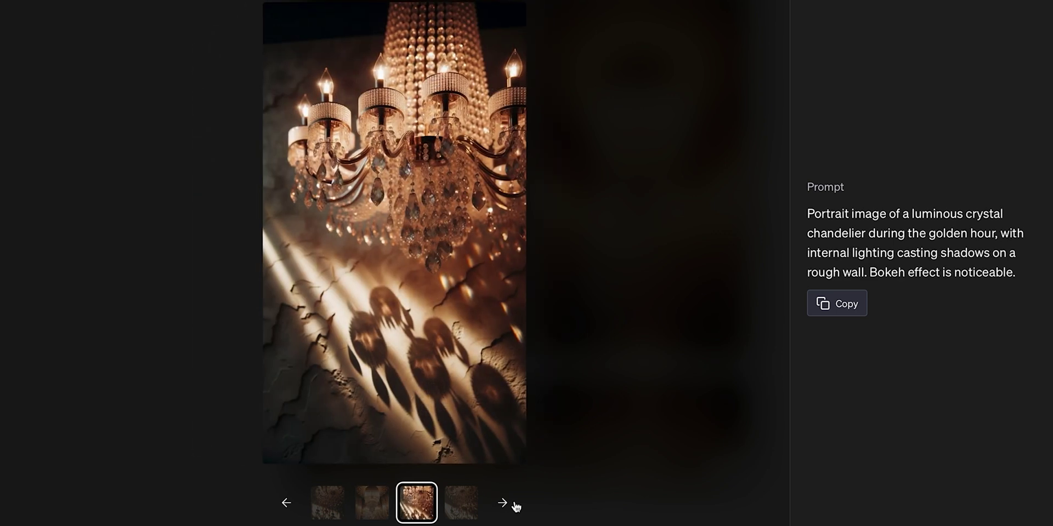
pyautogui.click(515, 507)
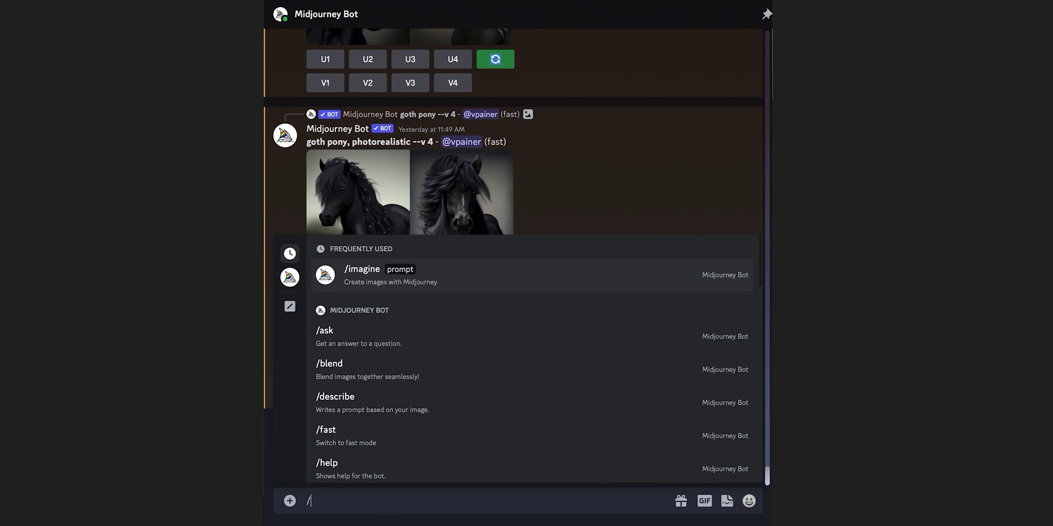
# Step: Submit the pasted chandelier prompt via /imagine and preview the finished photorealistic grids
pyautogui.click(457, 286)
pyautogui.hotkey('ctrl', 'v')
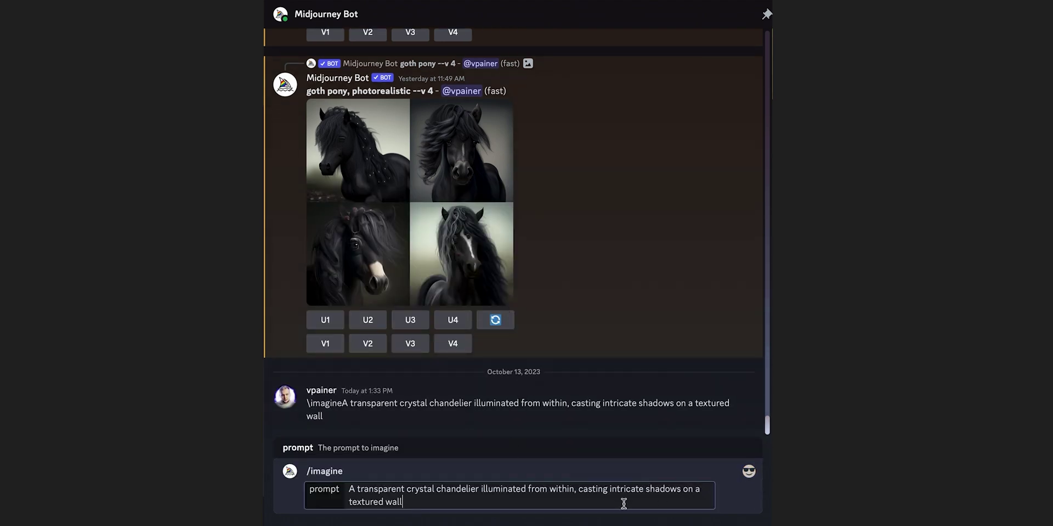
pyautogui.press('Return')
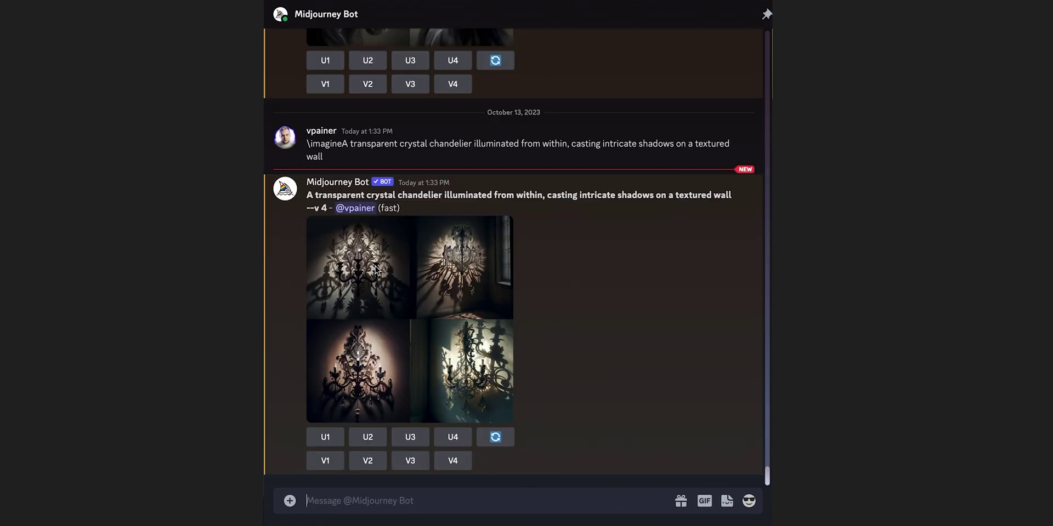
pyautogui.click(376, 269)
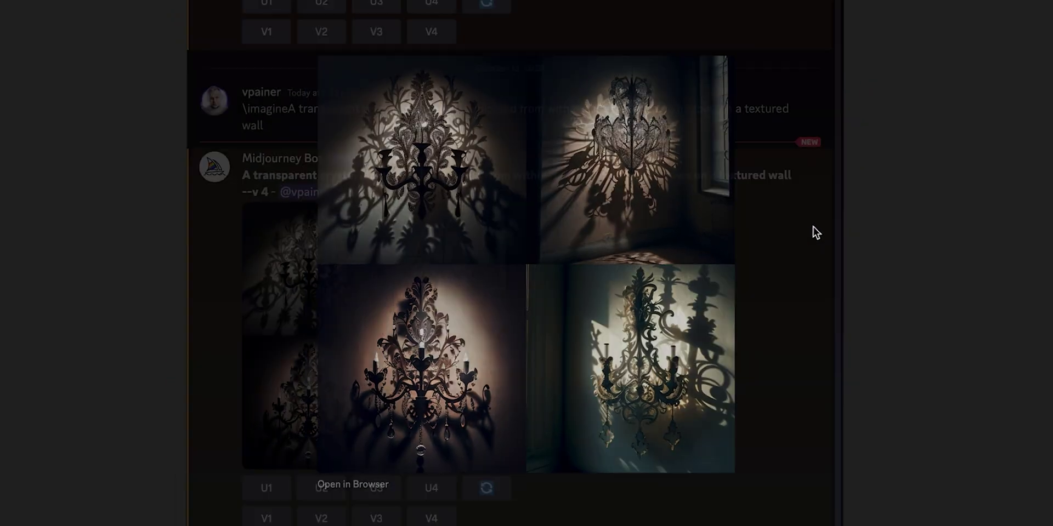
pyautogui.click(840, 229)
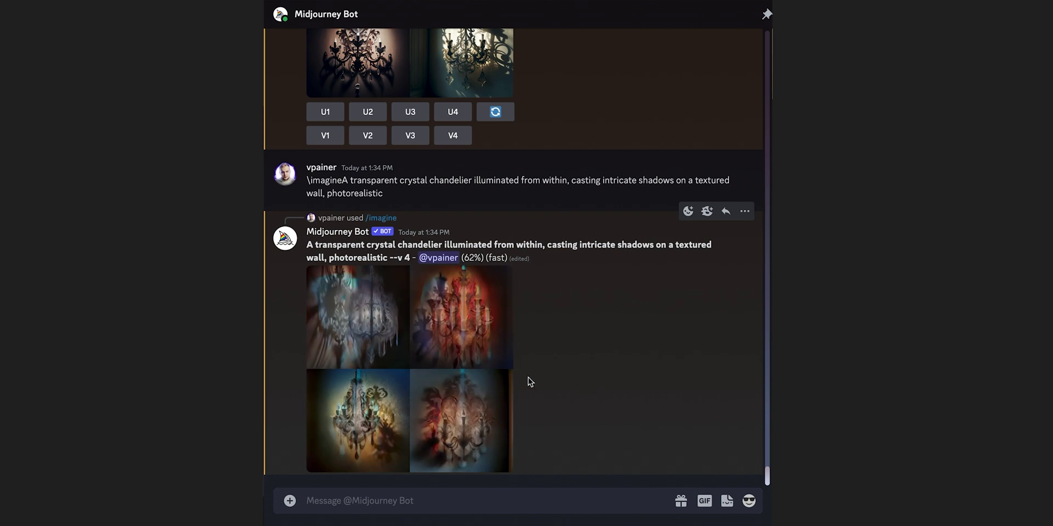
pyautogui.click(376, 291)
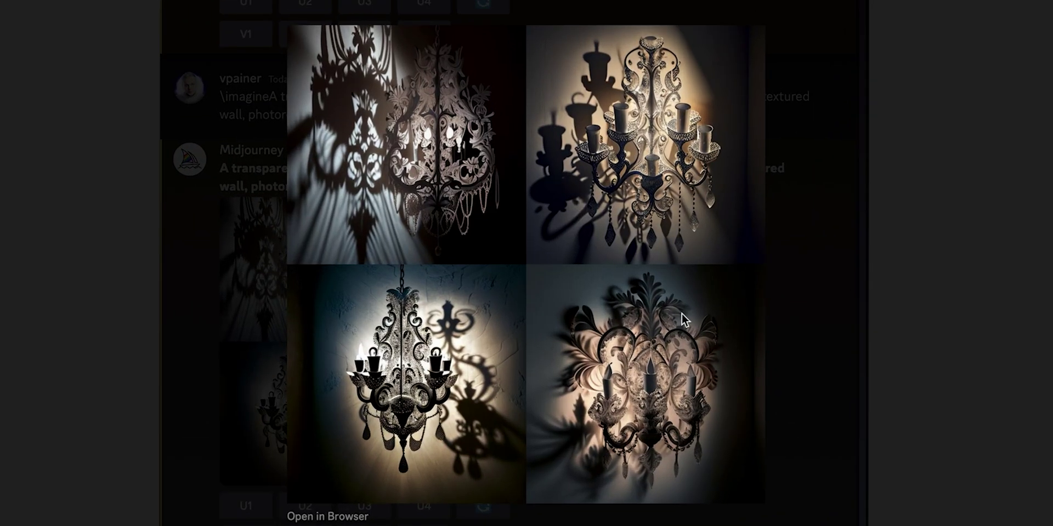
pyautogui.click(802, 304)
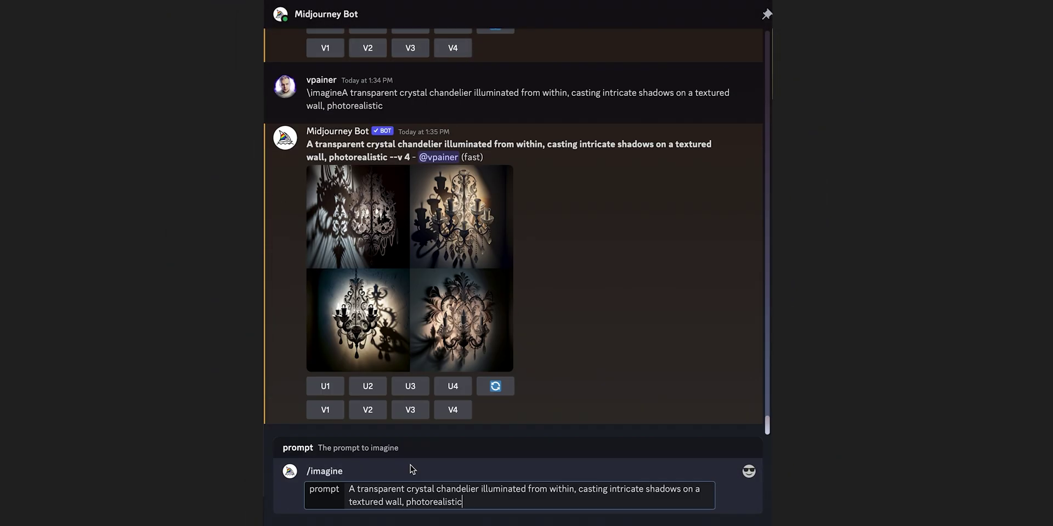
# Step: Resend the prompt with ', golden hour, bokeh effect' appended and enlarge the new grid
pyautogui.write(', golden hour, bokeh effect')
pyautogui.press('Return')
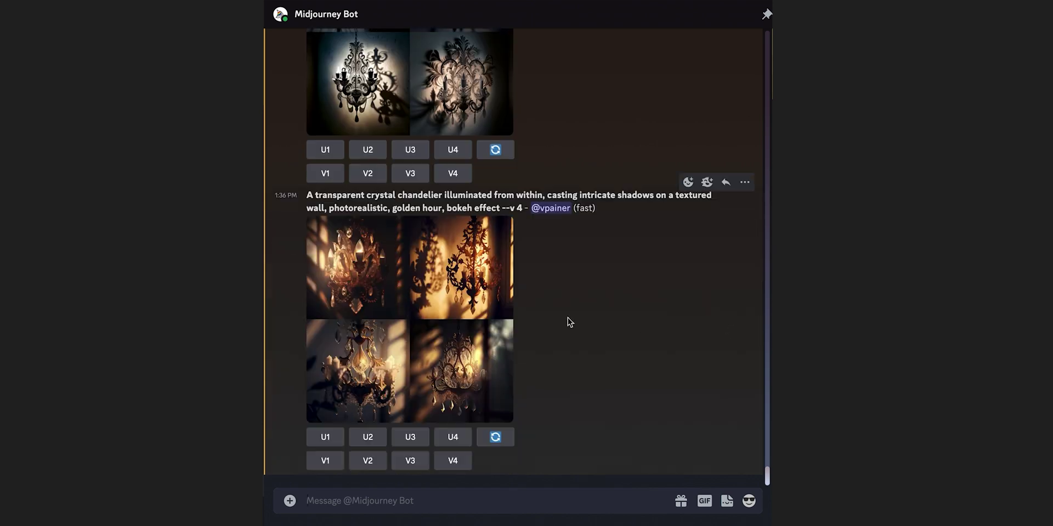
pyautogui.click(406, 263)
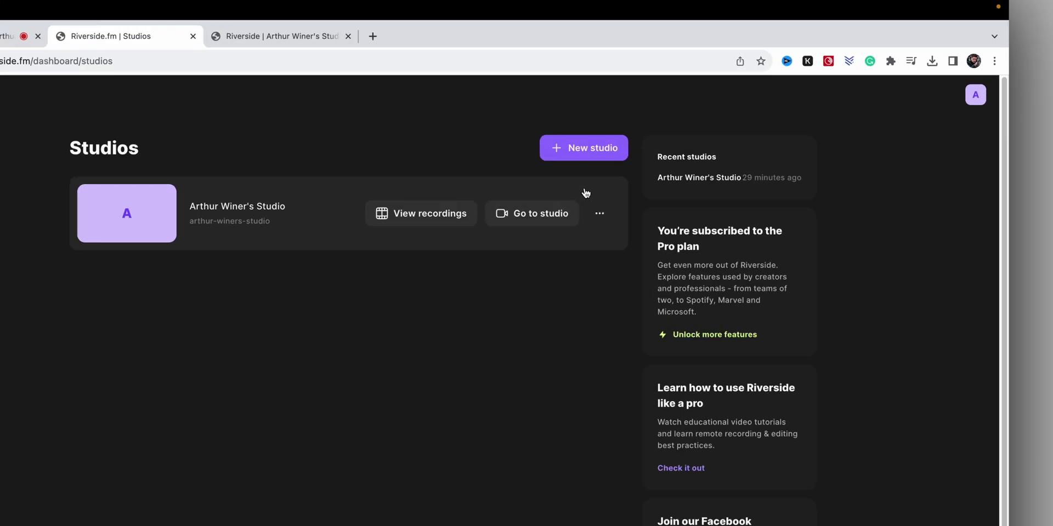
# Step: Create a new studio named 'Master'
pyautogui.click(565, 178)
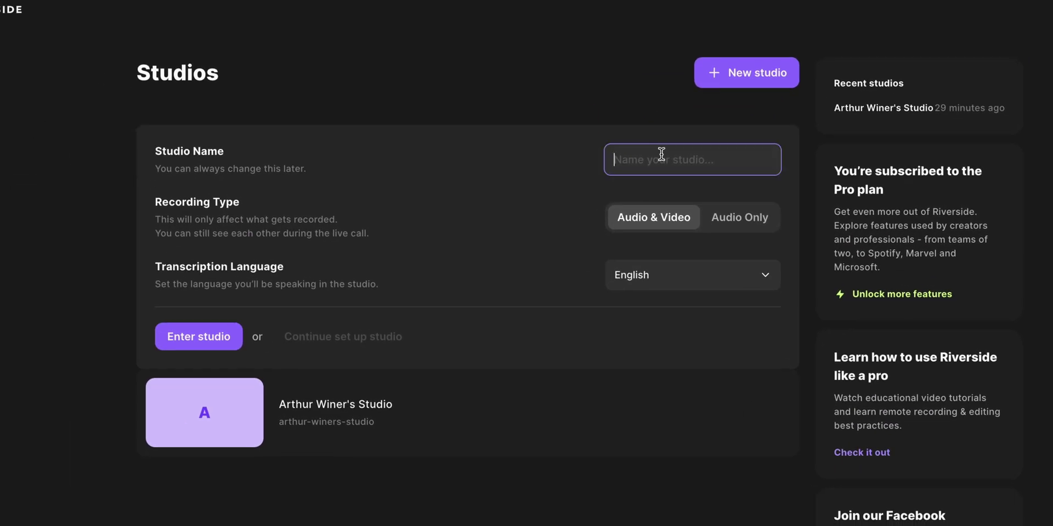
pyautogui.write('Master')
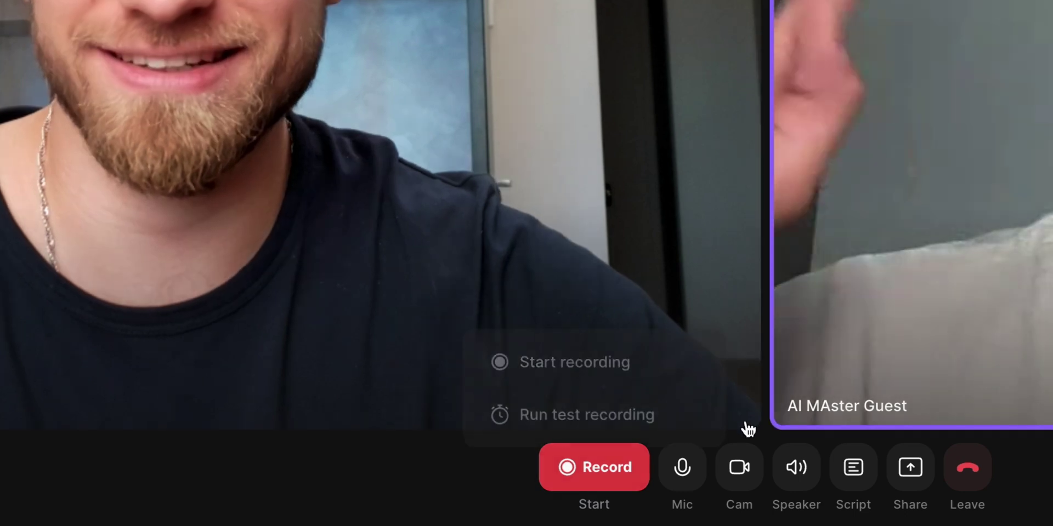
# Step: Check the studio microphone and write 'Read the script!' in the script box
pyautogui.click(681, 465)
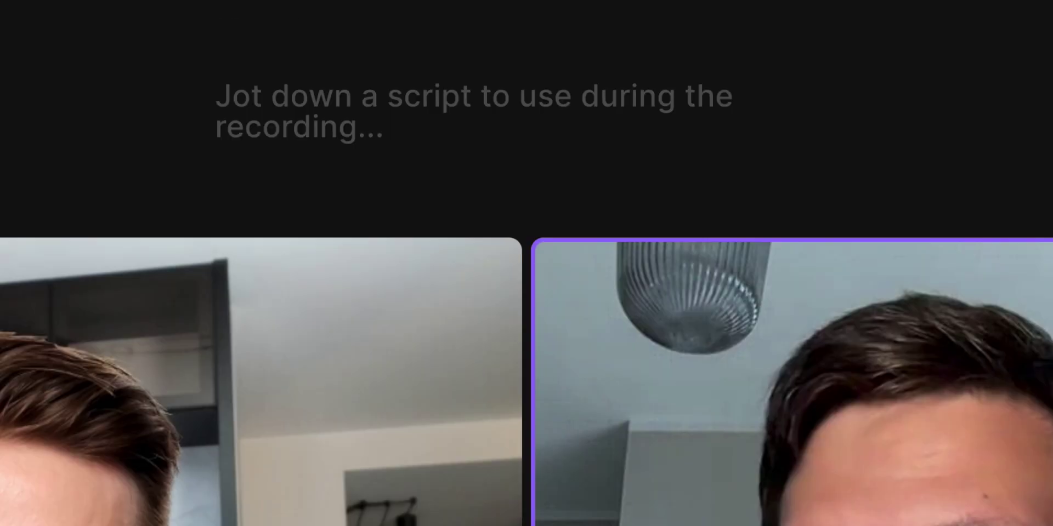
pyautogui.write('Read the script!')
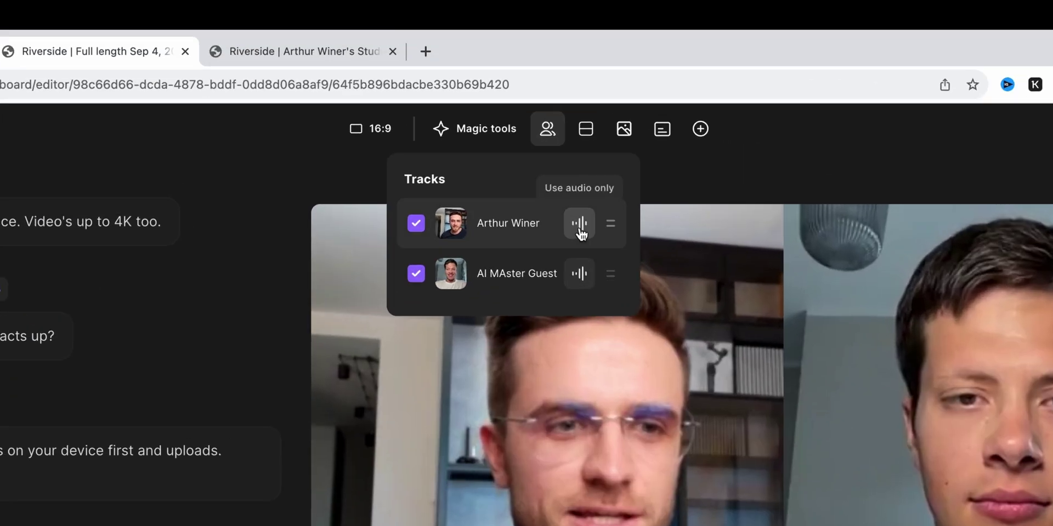
# Step: Set the host to audio only and switch the recording layout to Split AI
pyautogui.click(581, 233)
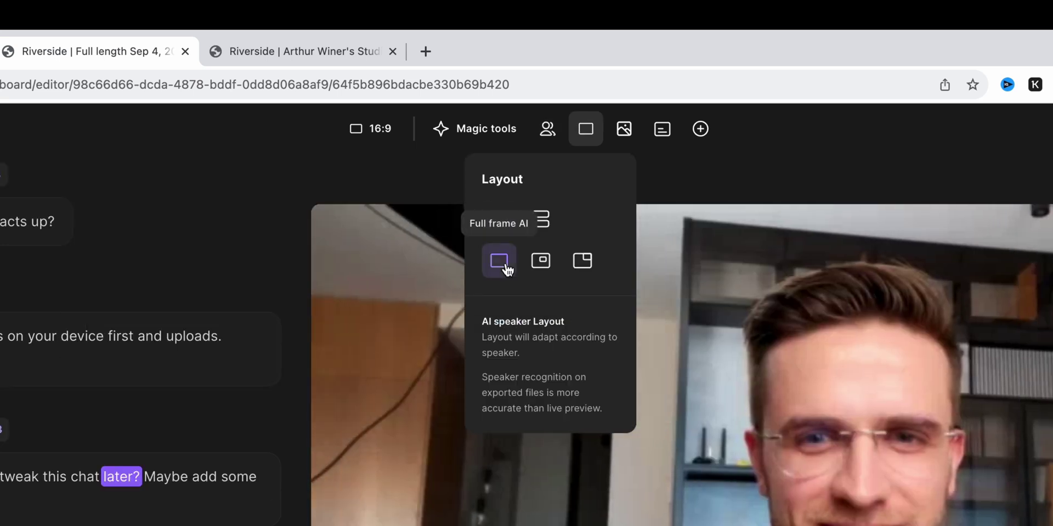
pyautogui.click(540, 267)
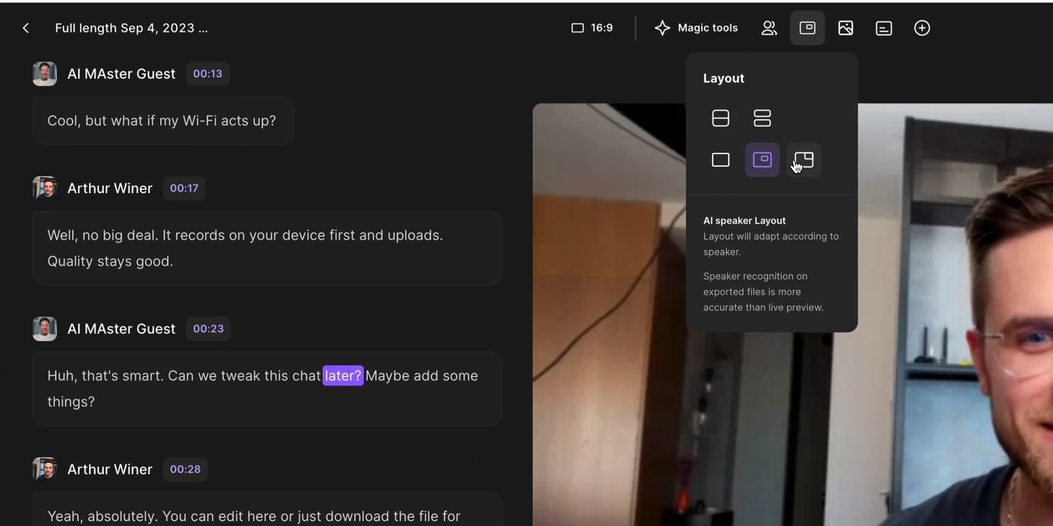
pyautogui.click(802, 130)
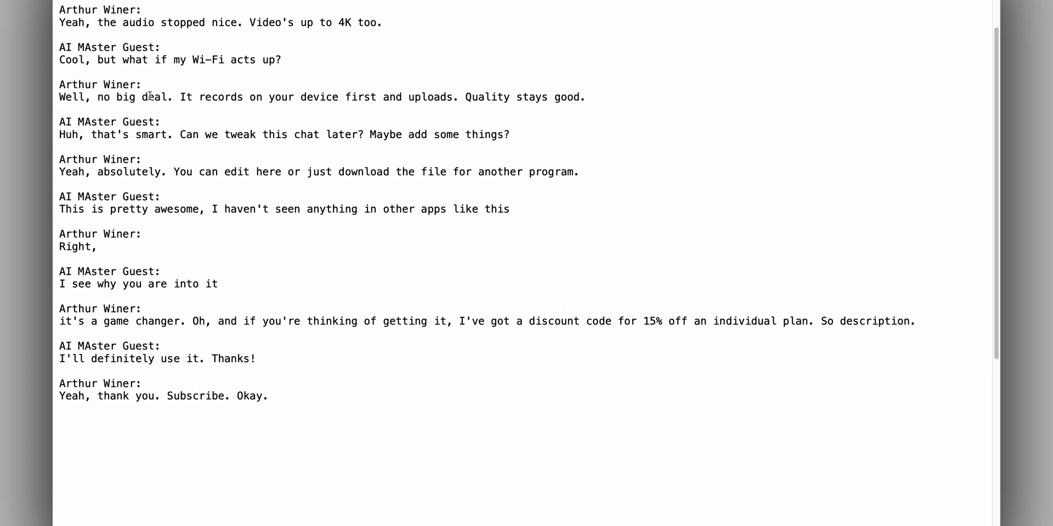
pyautogui.scroll(1, 149, 95)
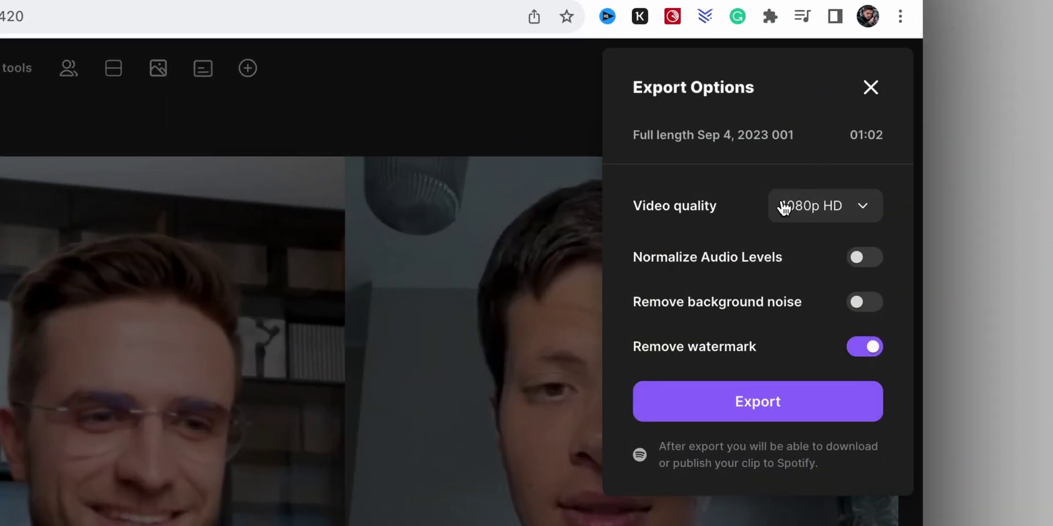
# Step: Export the full-length Riverside clip at 1080p HD video quality
pyautogui.click(784, 209)
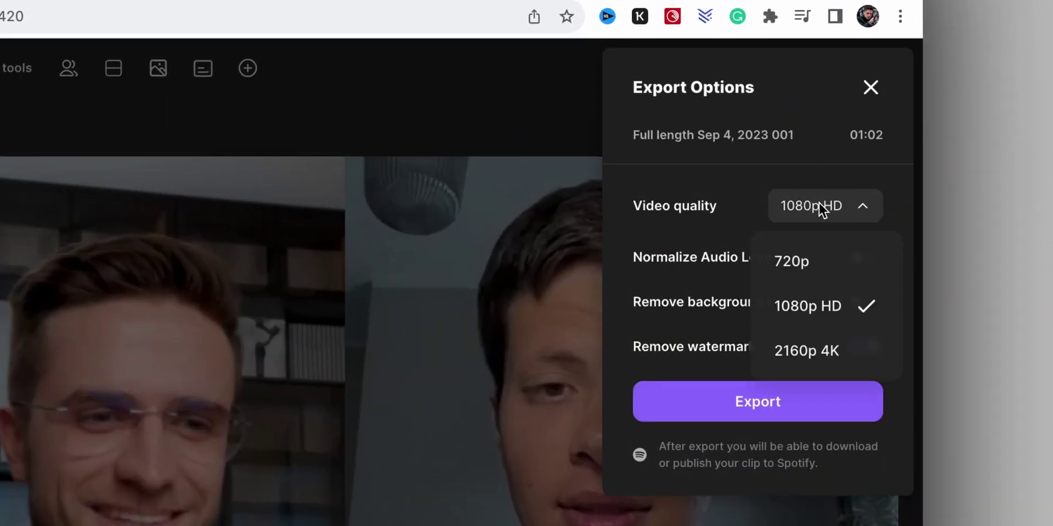
pyautogui.click(707, 301)
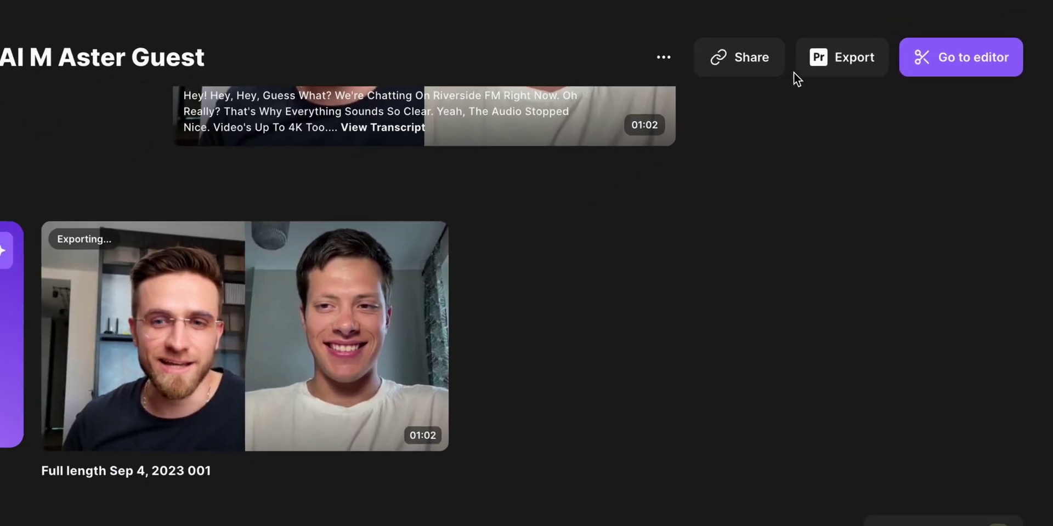
pyautogui.click(817, 71)
pyautogui.scroll(-1, 754, 276)
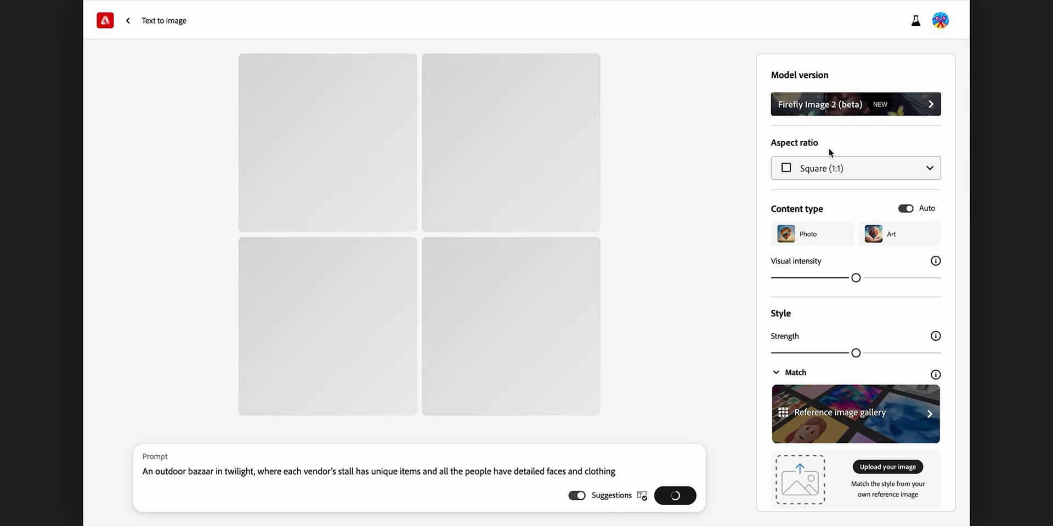
# Step: Make the twilight bazaar images Widescreen 16:9 and browse them enlarged in the lightbox
pyautogui.click(848, 170)
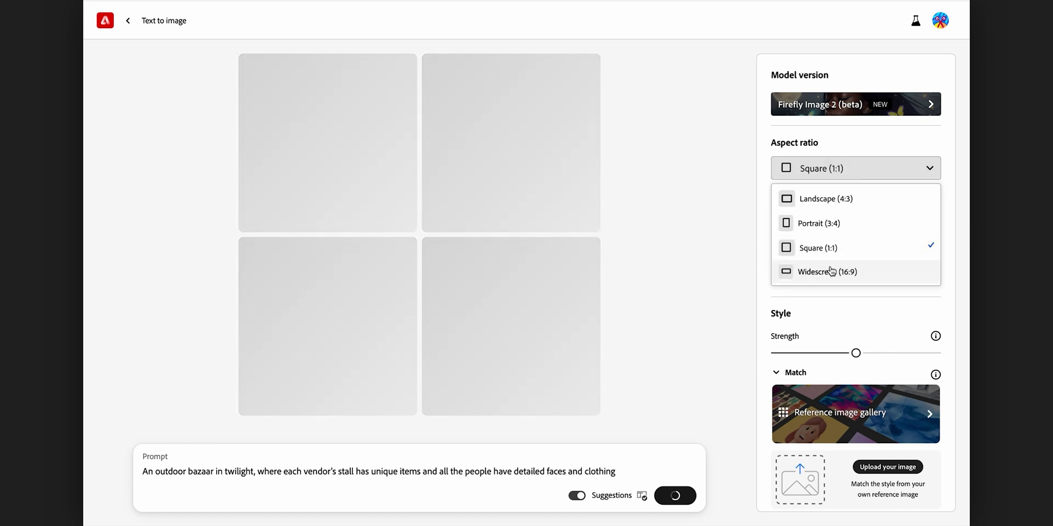
pyautogui.click(832, 270)
pyautogui.click(289, 171)
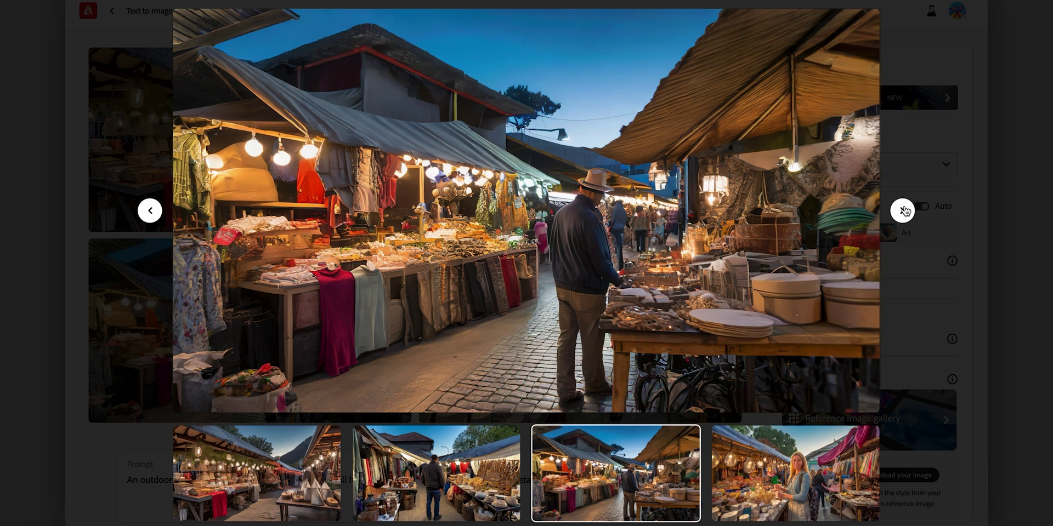
pyautogui.click(902, 211)
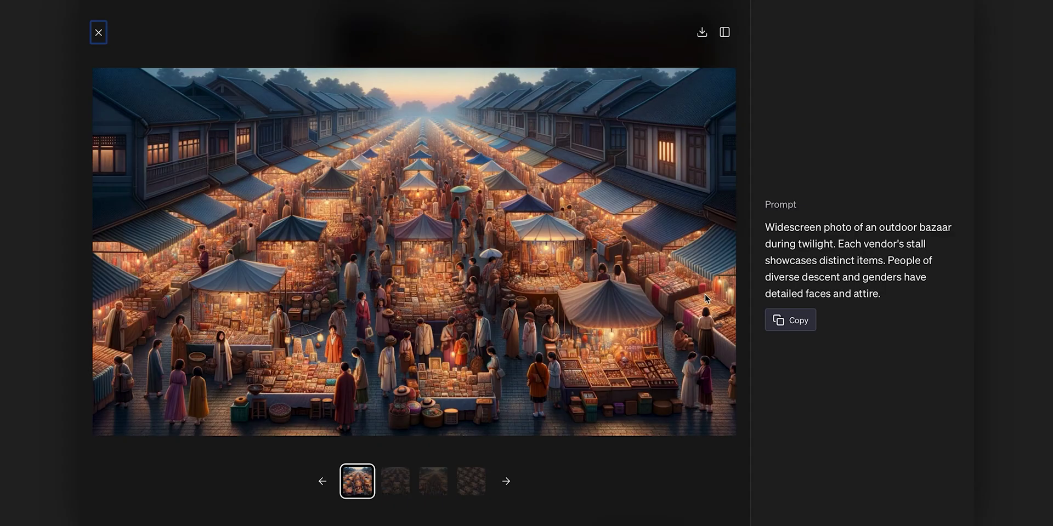
# Step: Step through each set of generated bazaar images in the DALL·E 3 viewer
pyautogui.press('Right')
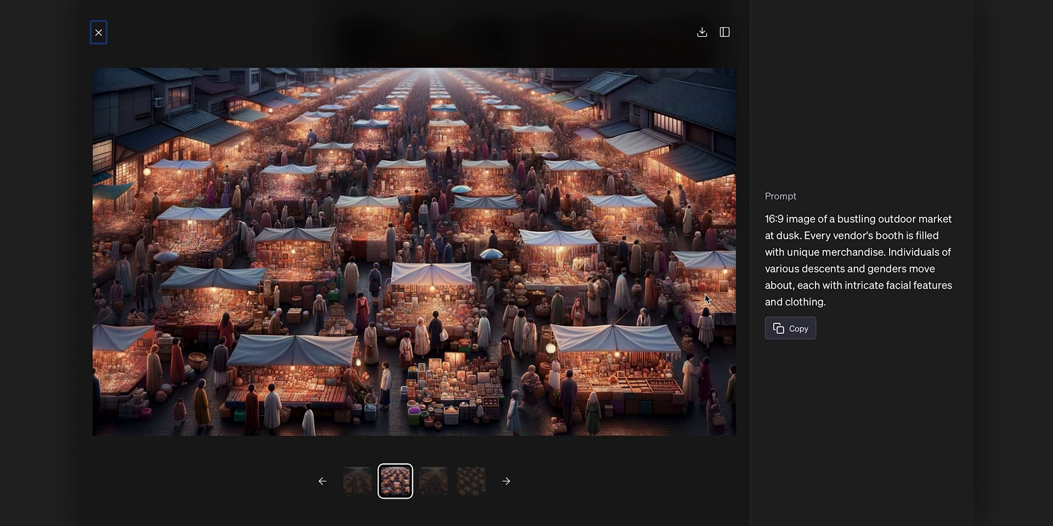
pyautogui.press('Right')
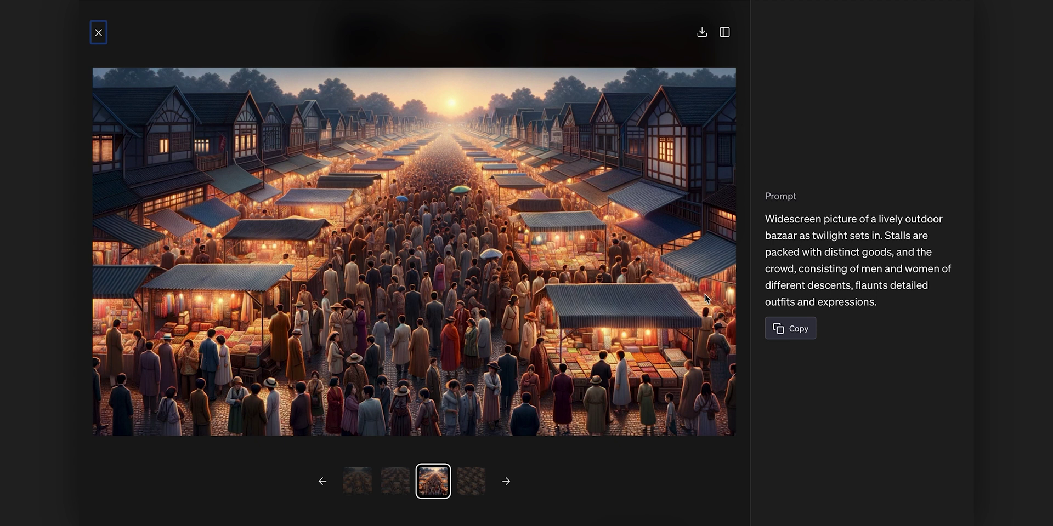
pyautogui.press('Right')
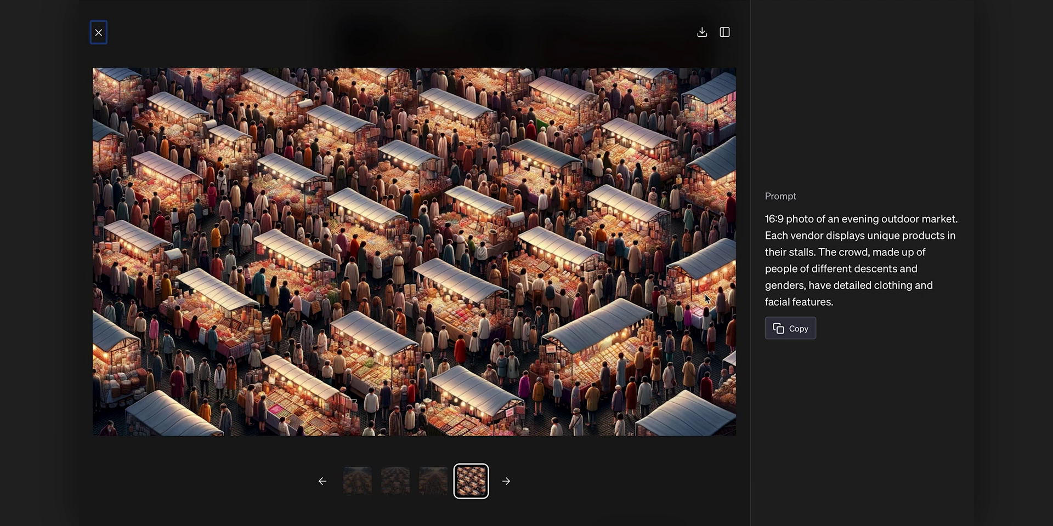
pyautogui.press('Right')
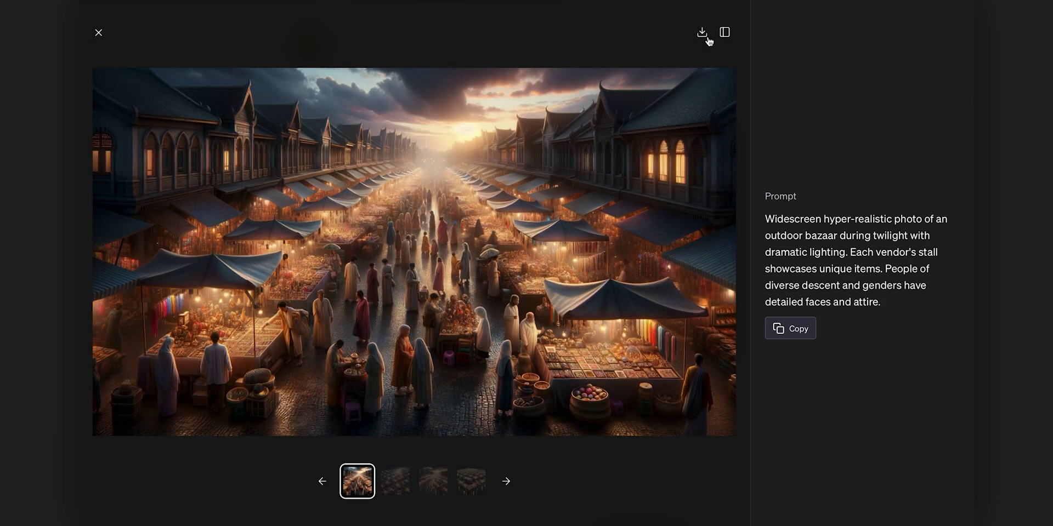
pyautogui.press('Right')
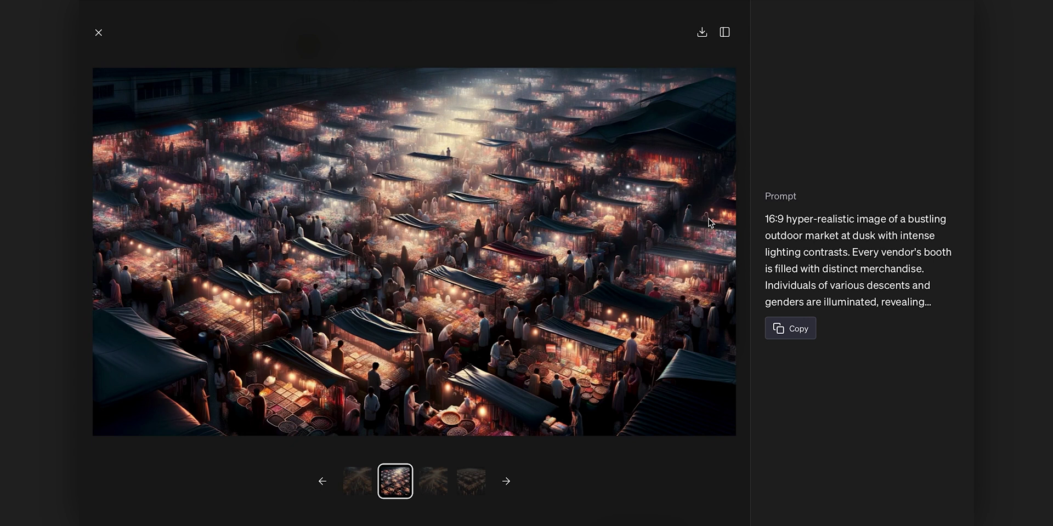
pyautogui.press('Right')
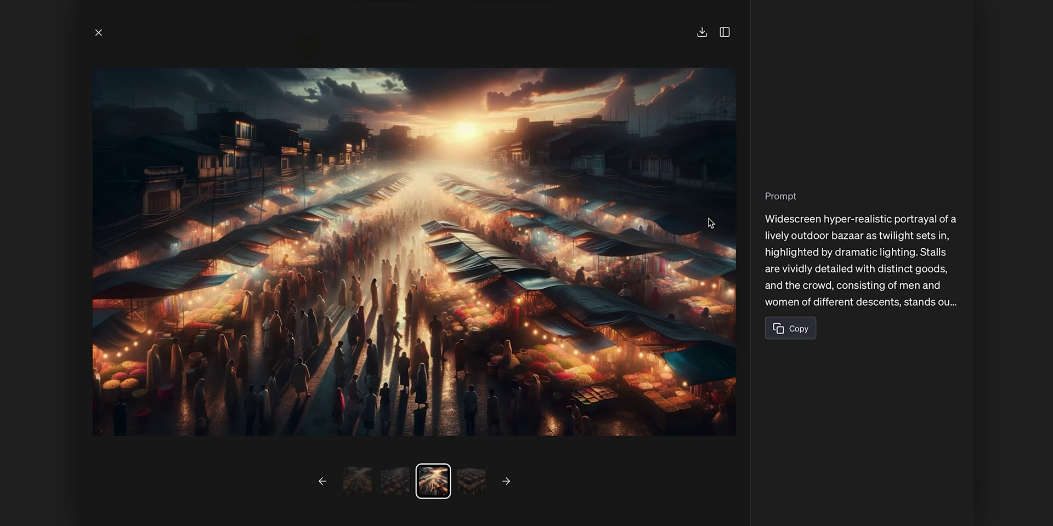
pyautogui.press('Right')
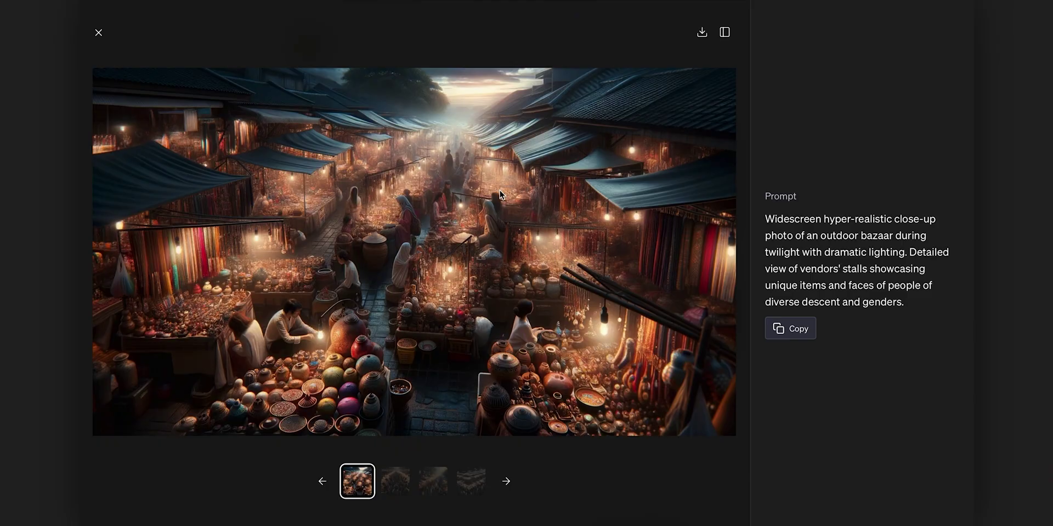
pyautogui.press('Right')
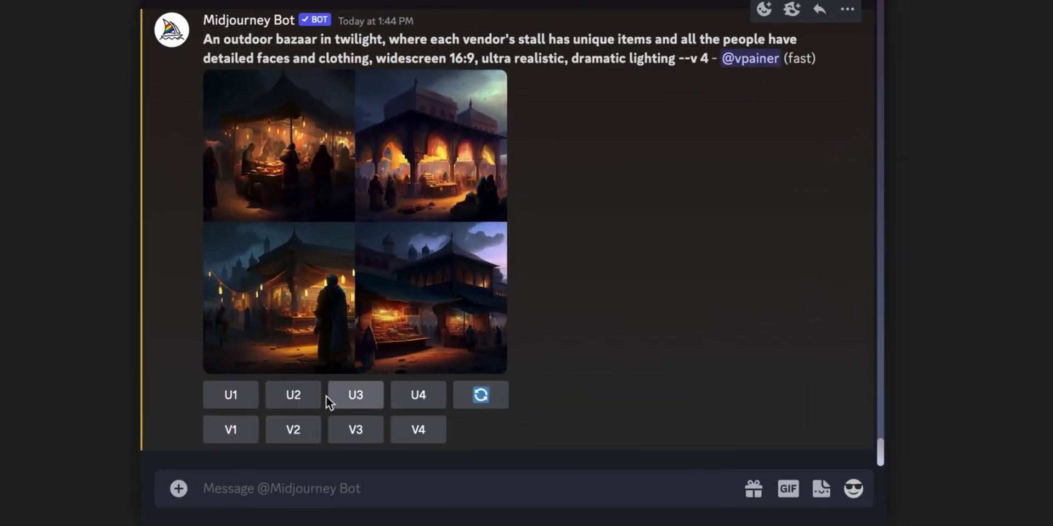
# Step: Upscale bazaar image 2, regenerate its central stall region, then upscale variation 2
pyautogui.click(278, 400)
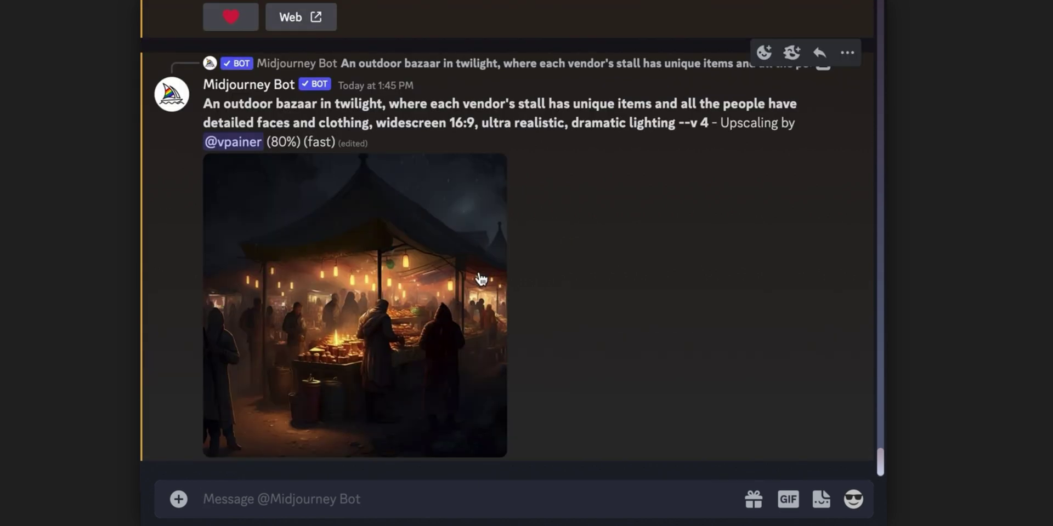
pyautogui.scroll(2, 477, 277)
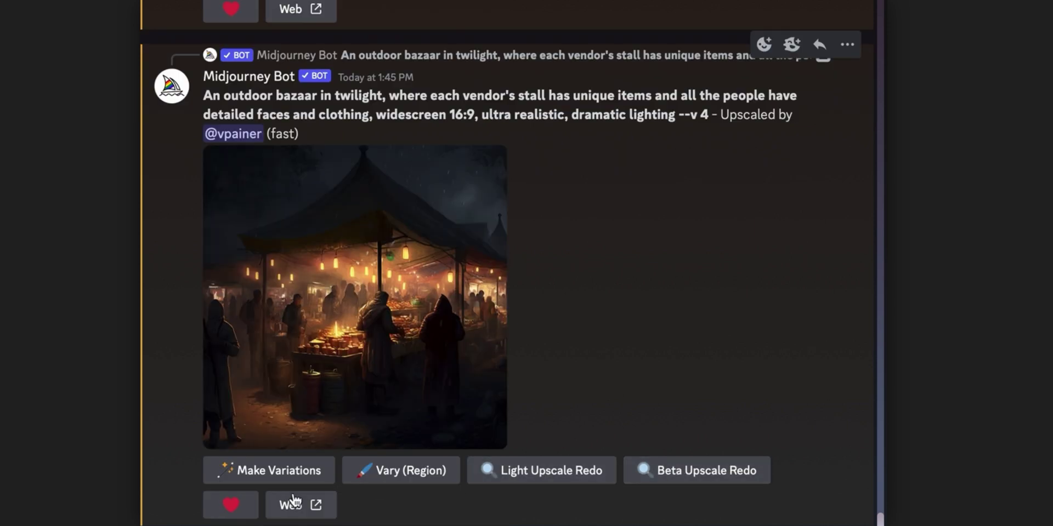
pyautogui.click(354, 475)
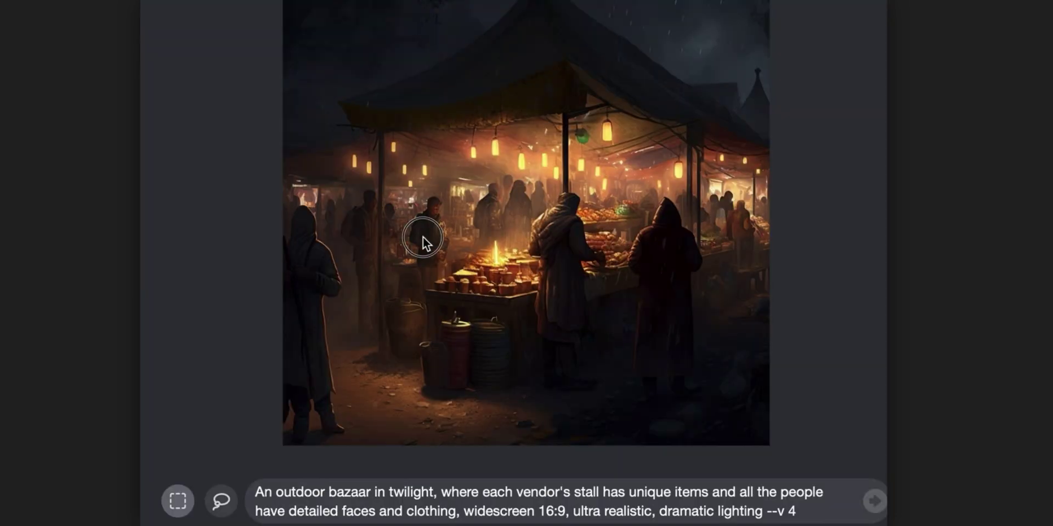
pyautogui.moveTo(422, 237); pyautogui.dragTo(563, 302)
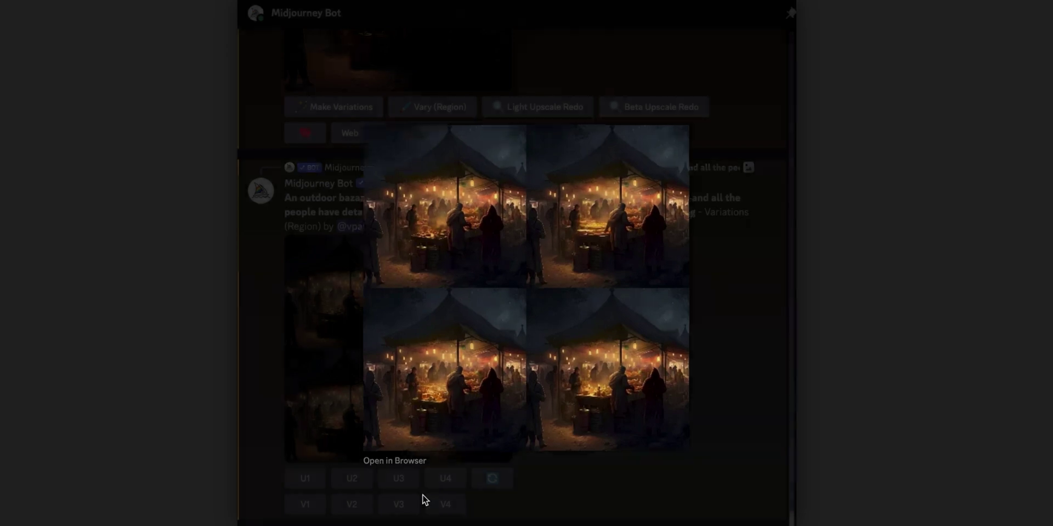
pyautogui.click(423, 495)
pyautogui.click(355, 480)
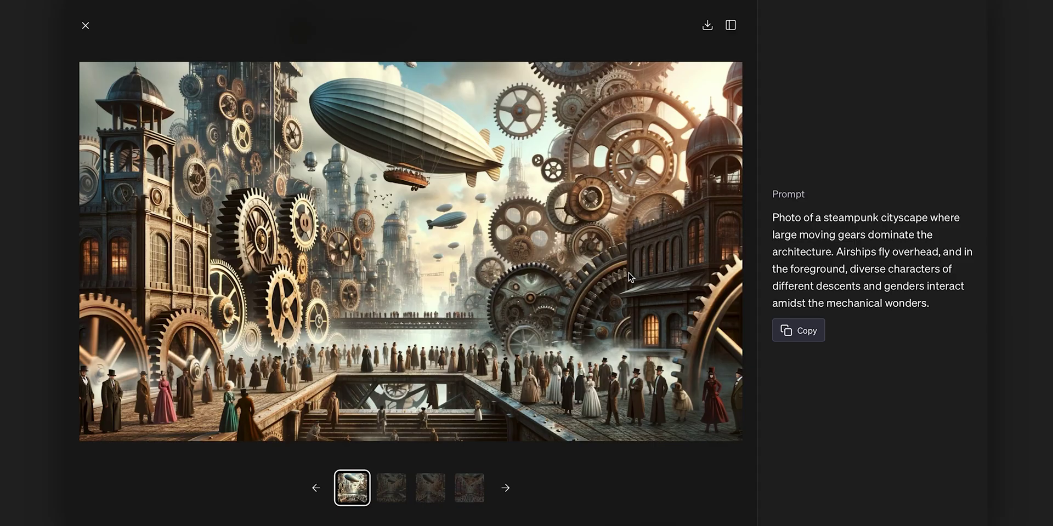
# Step: Step through the four steampunk city images, then the art nouveau set
pyautogui.press('Right')
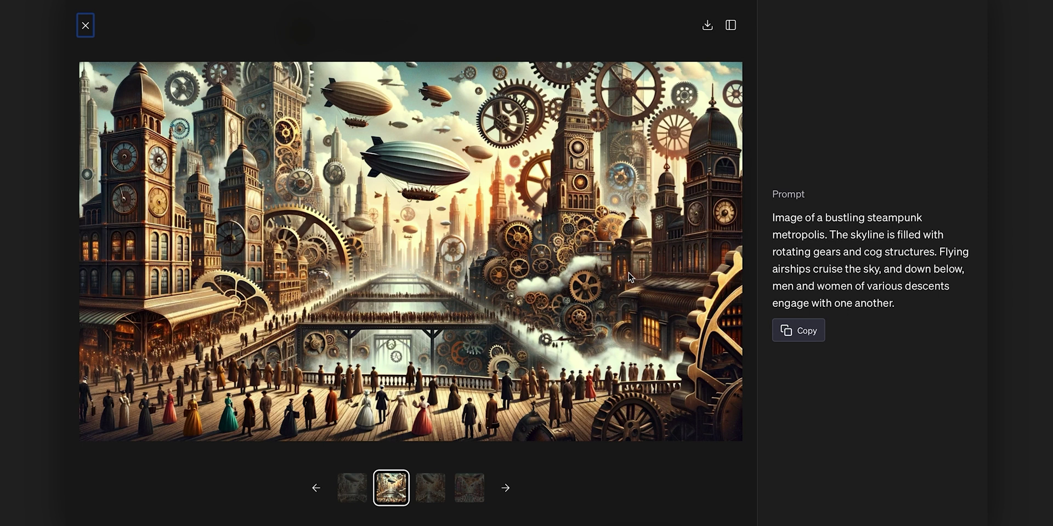
pyautogui.press('Right')
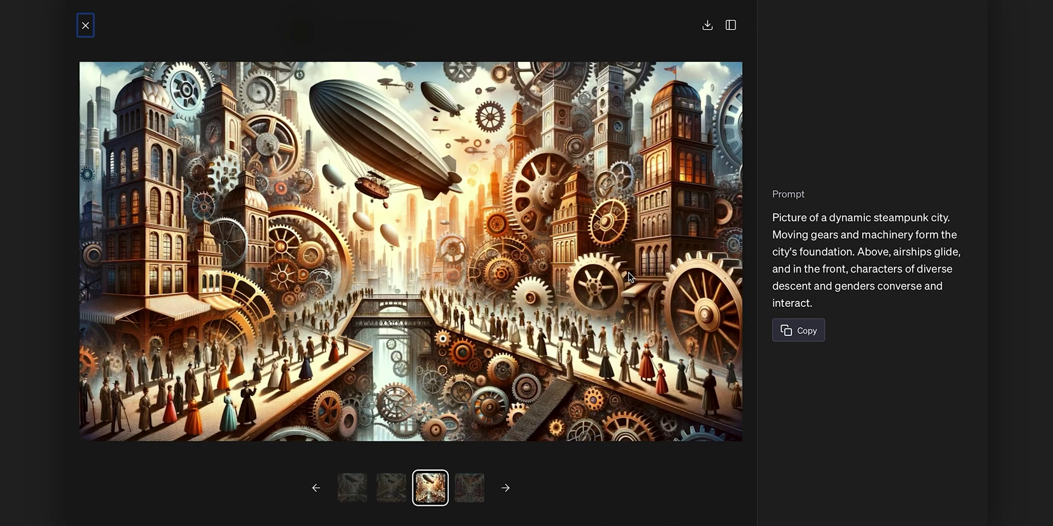
pyautogui.press('Right')
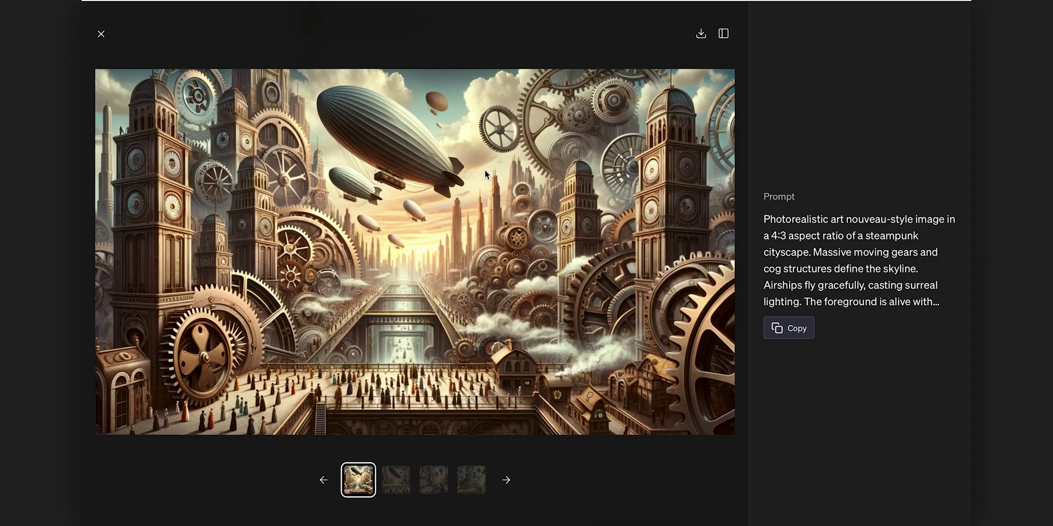
pyautogui.press('Right')
pyautogui.press('Right')
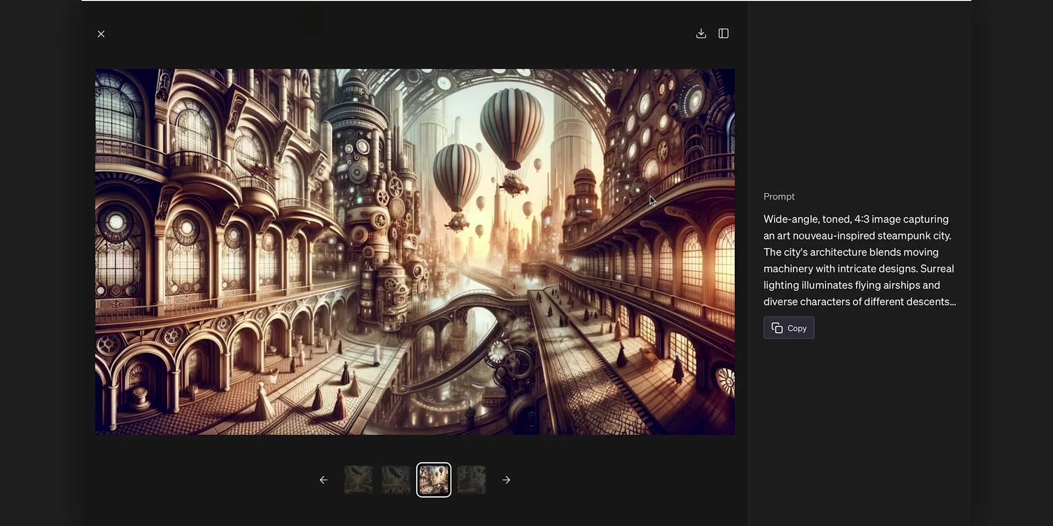
pyautogui.press('Right')
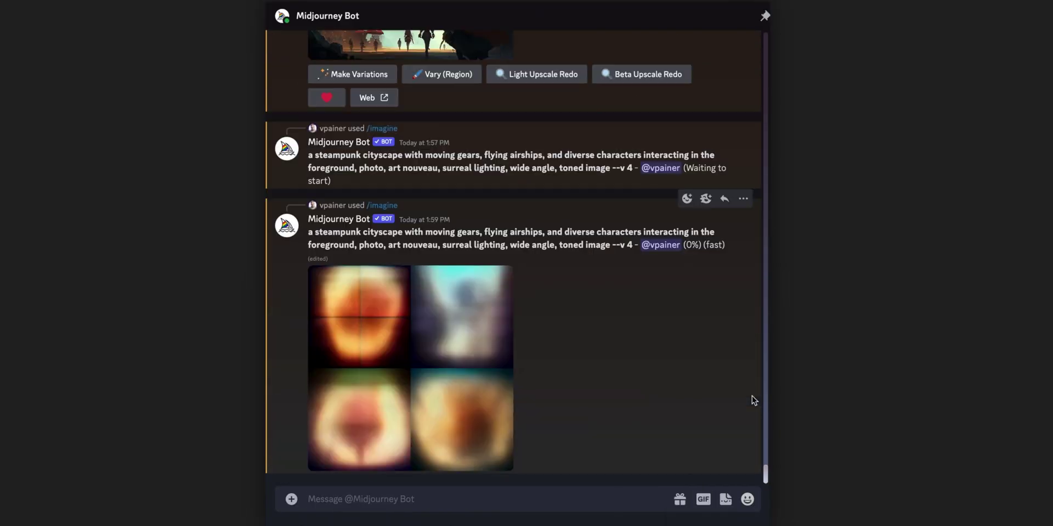
# Step: Enlarge the finished steampunk cityscape grid, then switch ChatGPT's GPT-4 to DALL·E 3
pyautogui.click(482, 350)
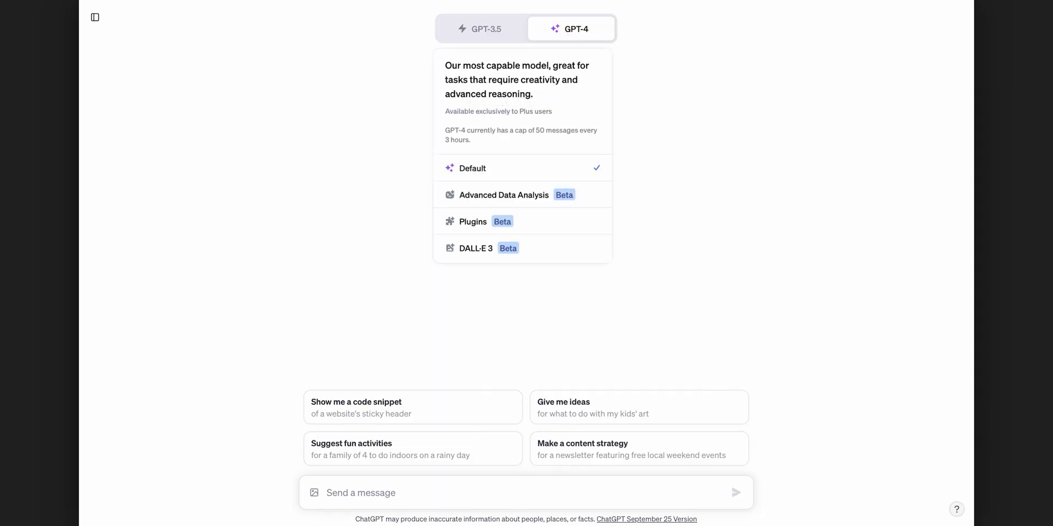
pyautogui.click(499, 255)
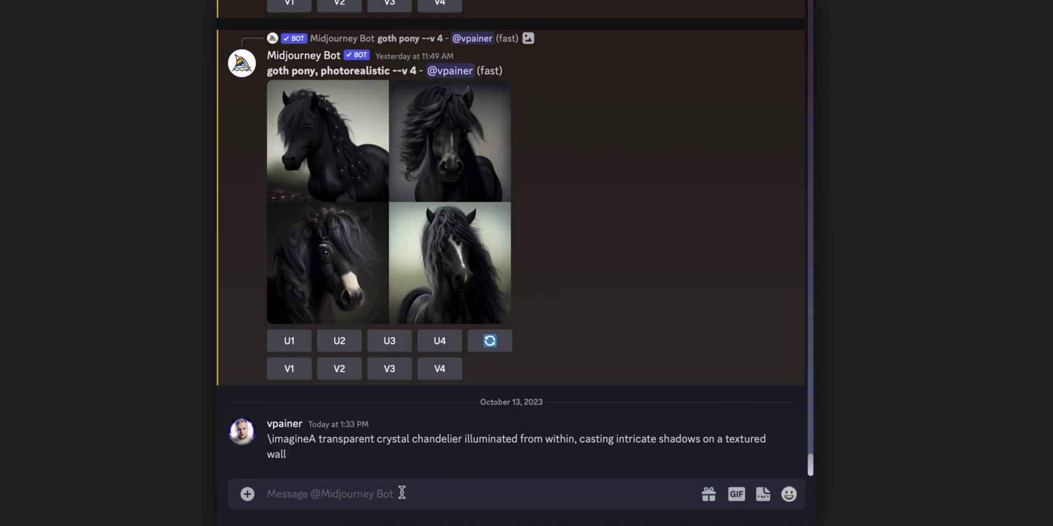
# Step: Submit the pasted crystal chandelier prompt as a Midjourney /imagine request
pyautogui.write('/')
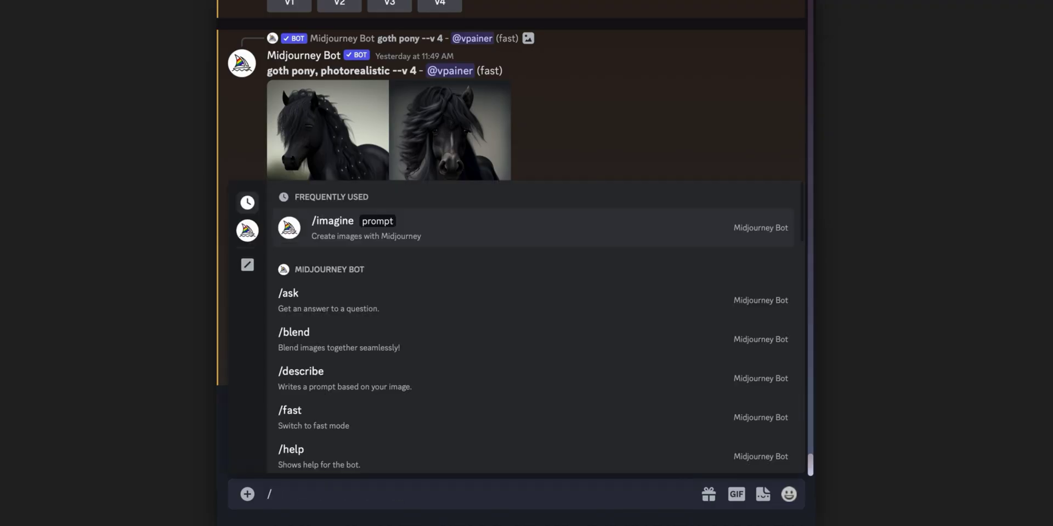
pyautogui.click(444, 242)
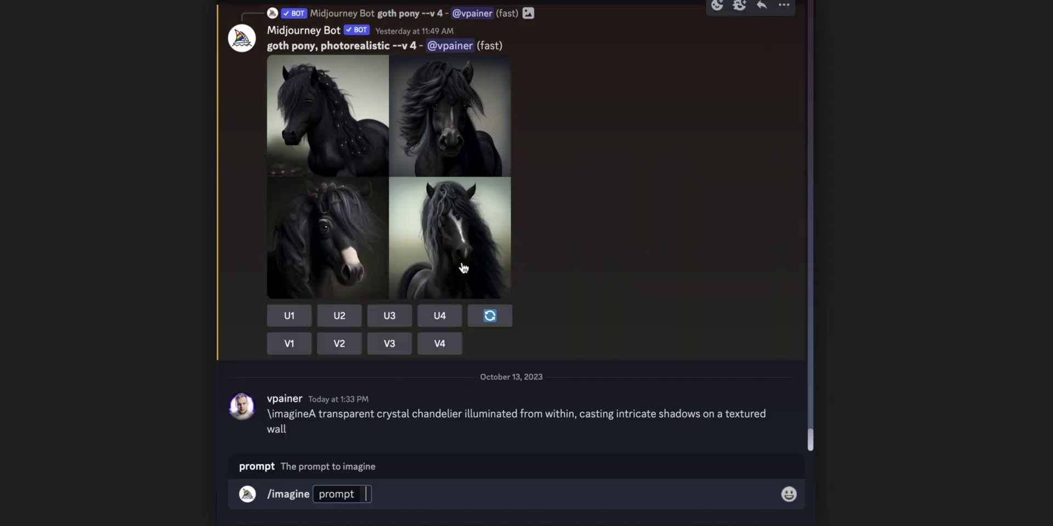
pyautogui.write('A transparent crystal chandelier illuminated from within, casting intricate shadows on a textured wall')
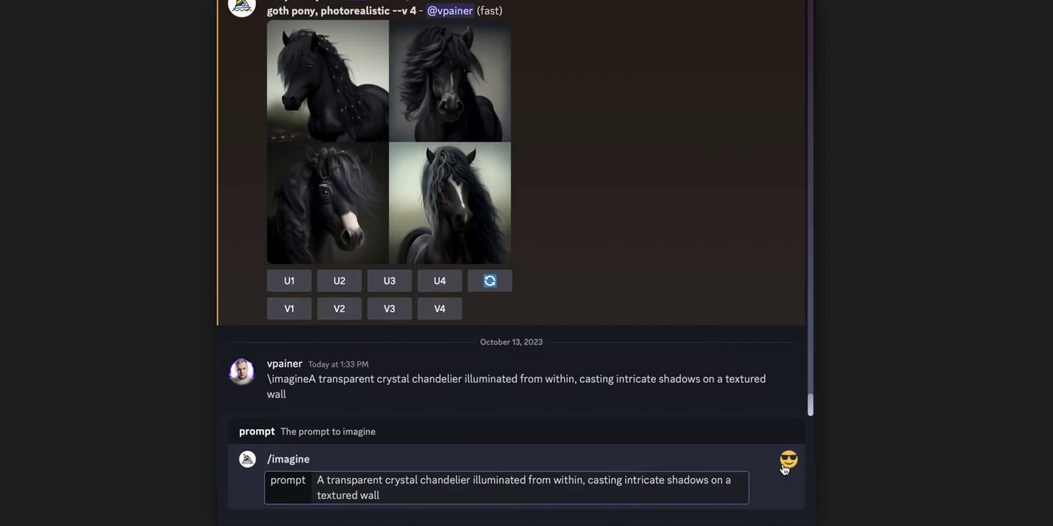
pyautogui.press('Return')
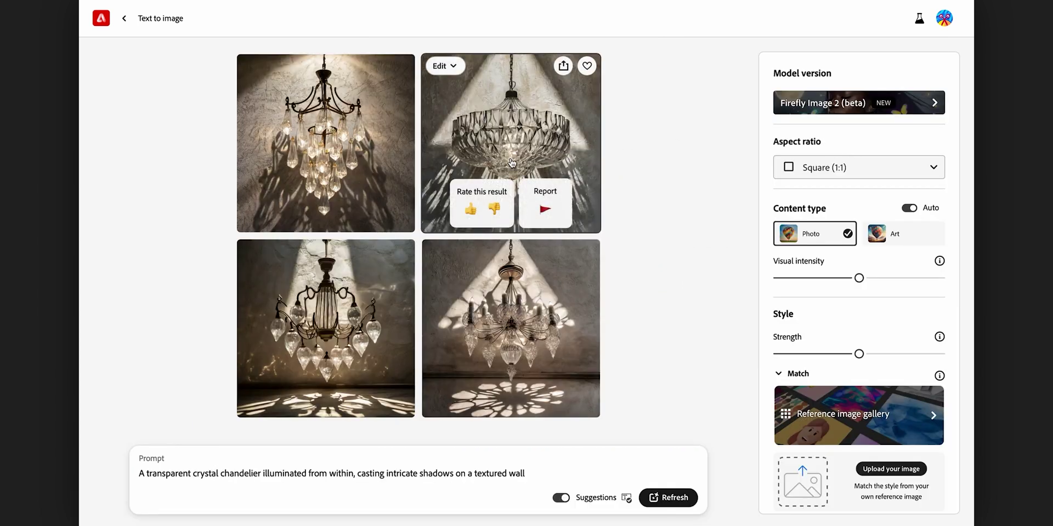
# Step: Preview the first chandelier image, then check the aspect ratio and model version choices
pyautogui.click(406, 169)
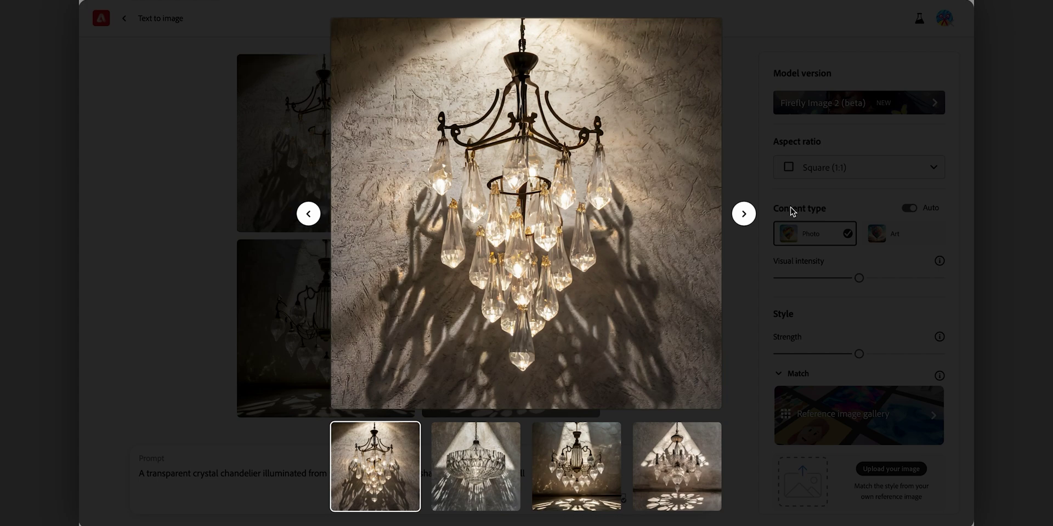
pyautogui.click(895, 236)
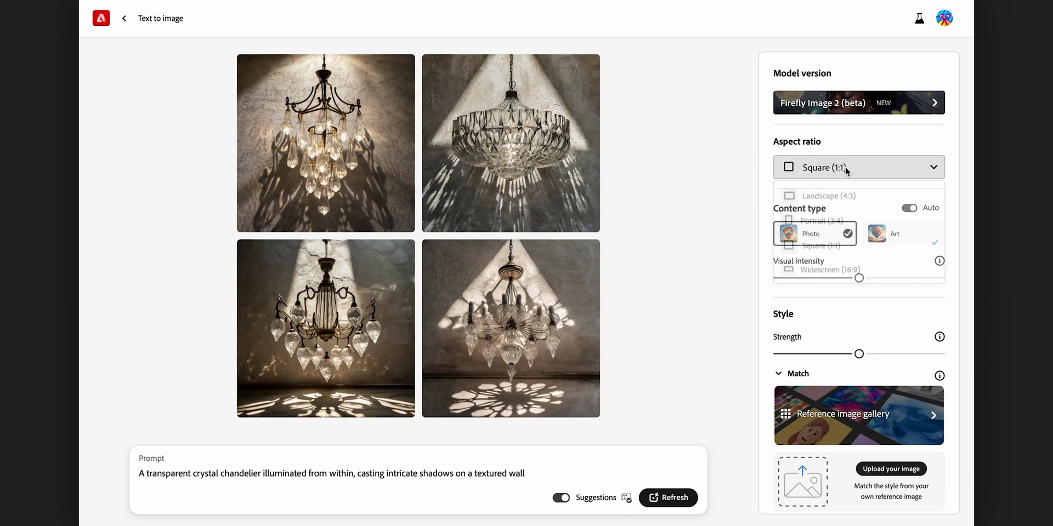
pyautogui.click(844, 167)
pyautogui.click(853, 115)
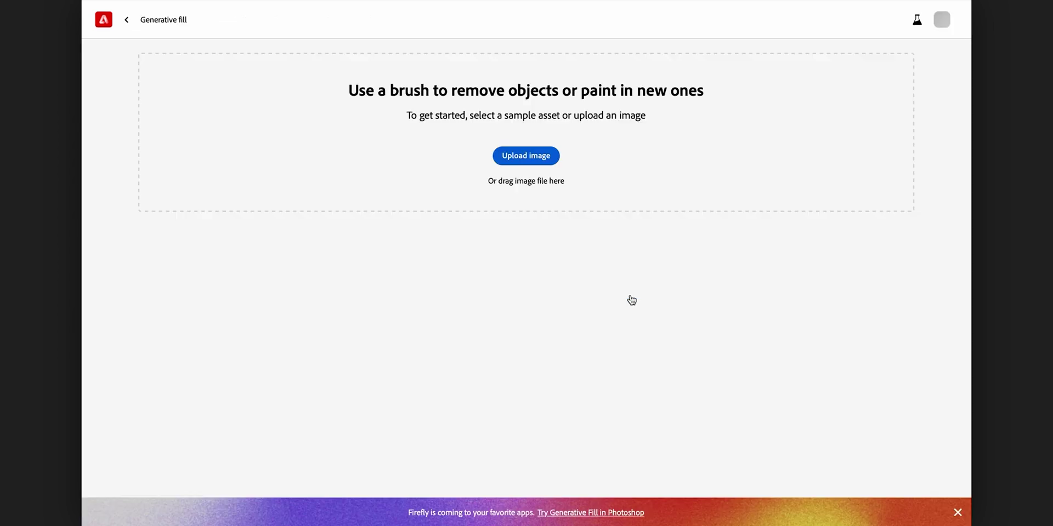
# Step: Open the sample man photo and generate headphone fill variations on the marked area
pyautogui.click(526, 156)
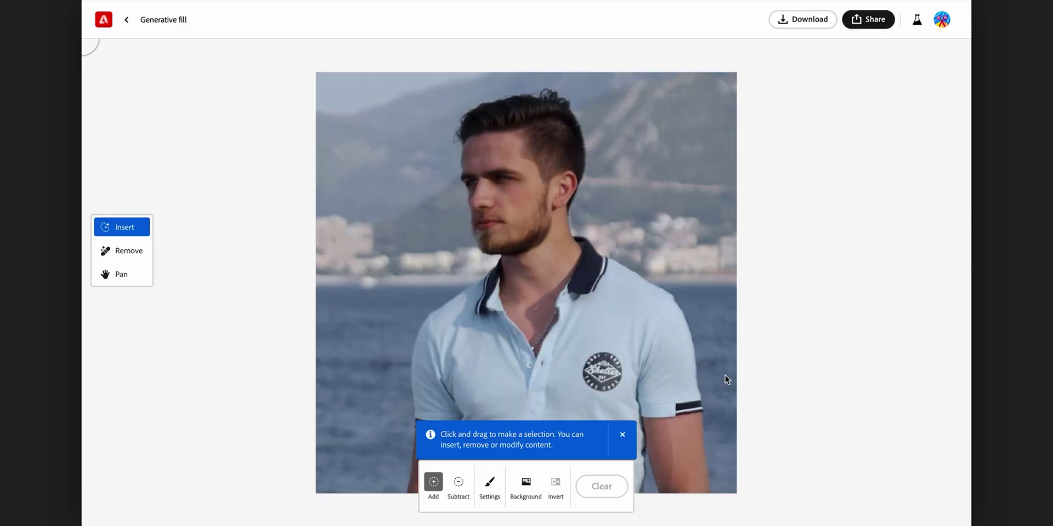
pyautogui.click(622, 435)
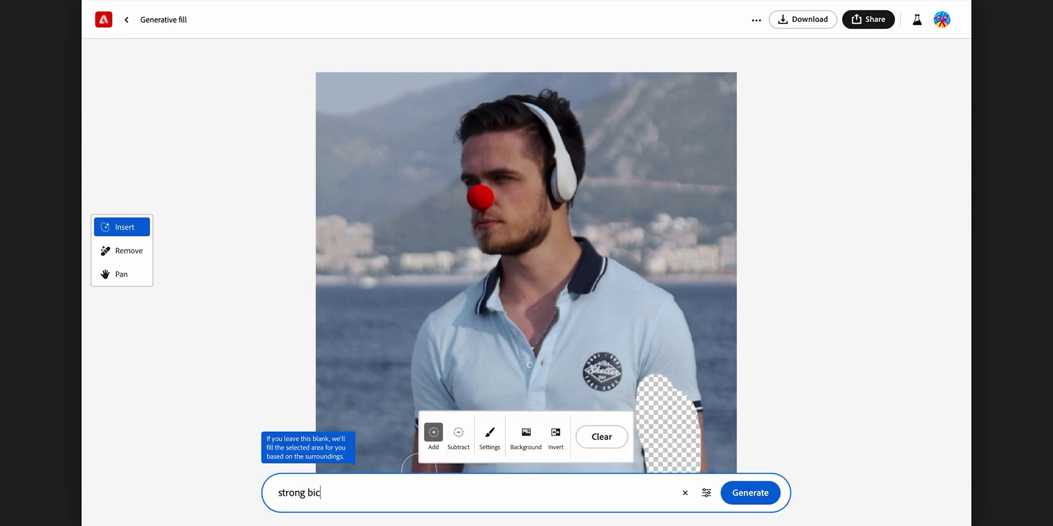
pyautogui.press('Return')
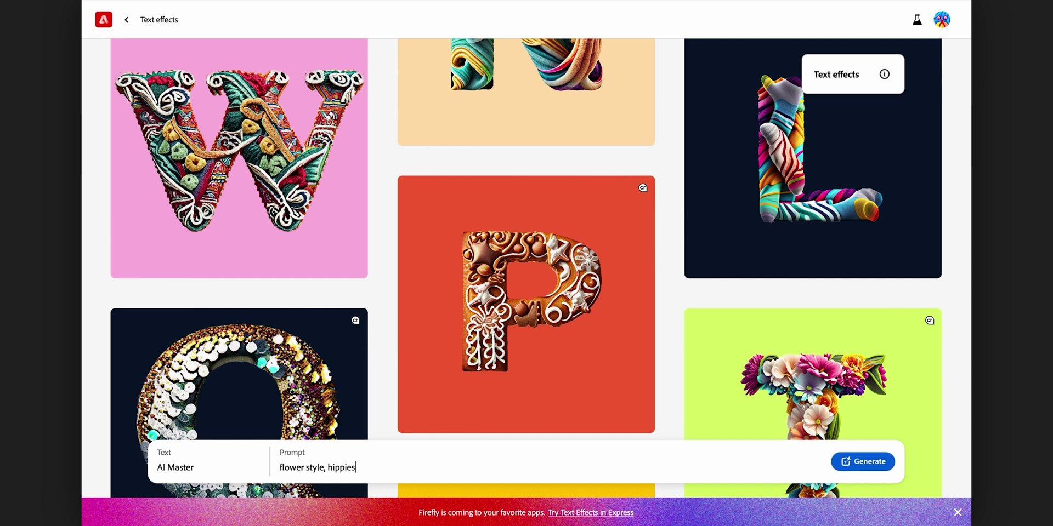
# Step: Generate the flower-style 'AI Master' effect, apply the second variation, and set Loose shape
pyautogui.press('Return')
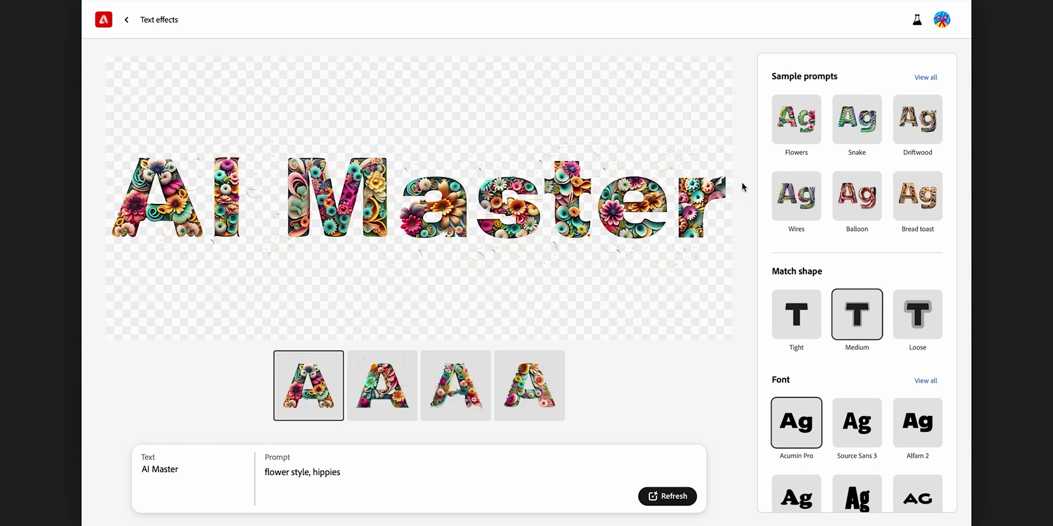
pyautogui.click(398, 391)
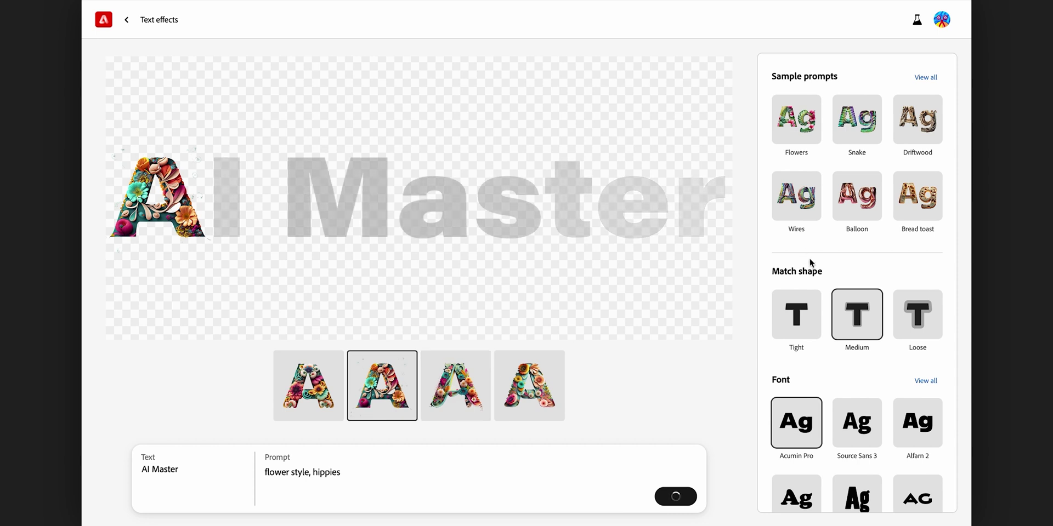
pyautogui.click(925, 322)
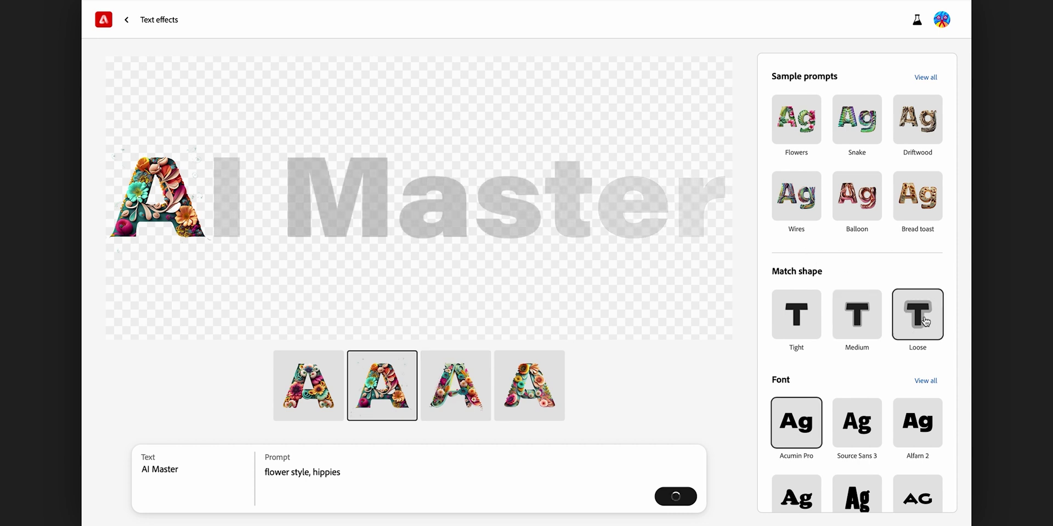